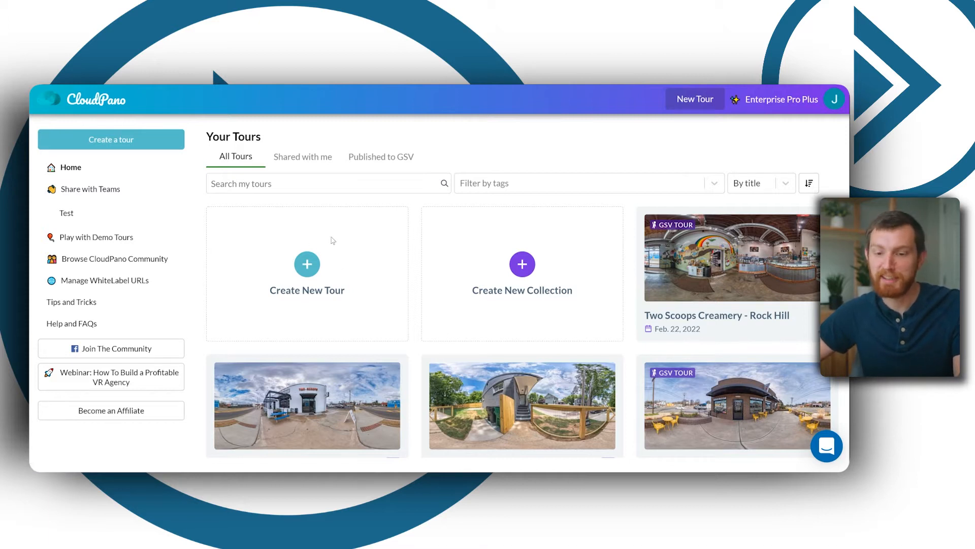
Step: Create a tour named Test and upload the Enderly Coffee Exterior, Front Door and Bar 360 scenes
left_click(303, 268)
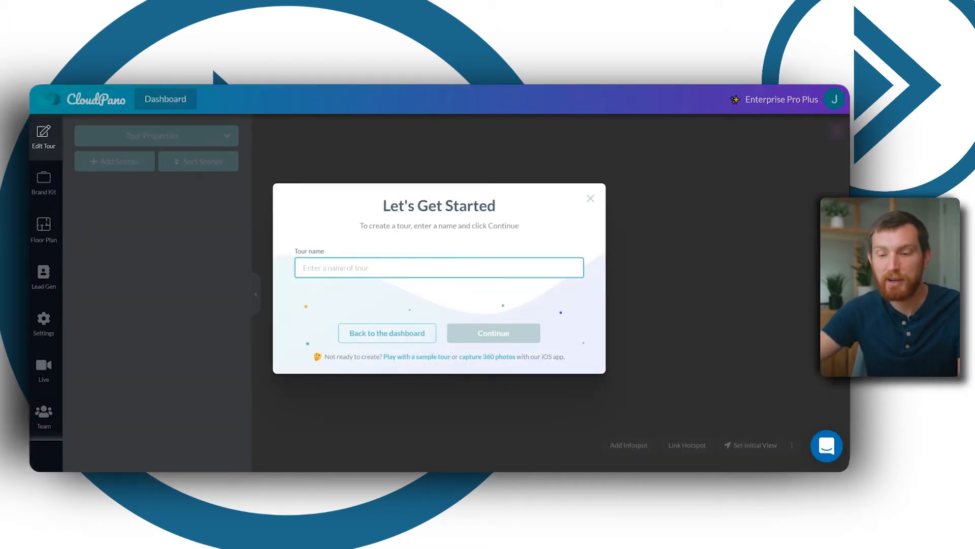
type("Test")
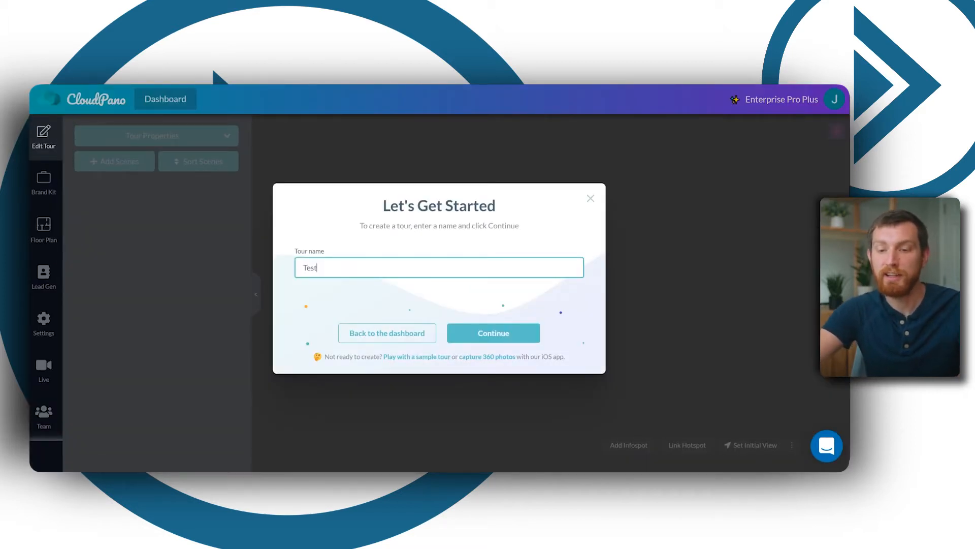
left_click(526, 334)
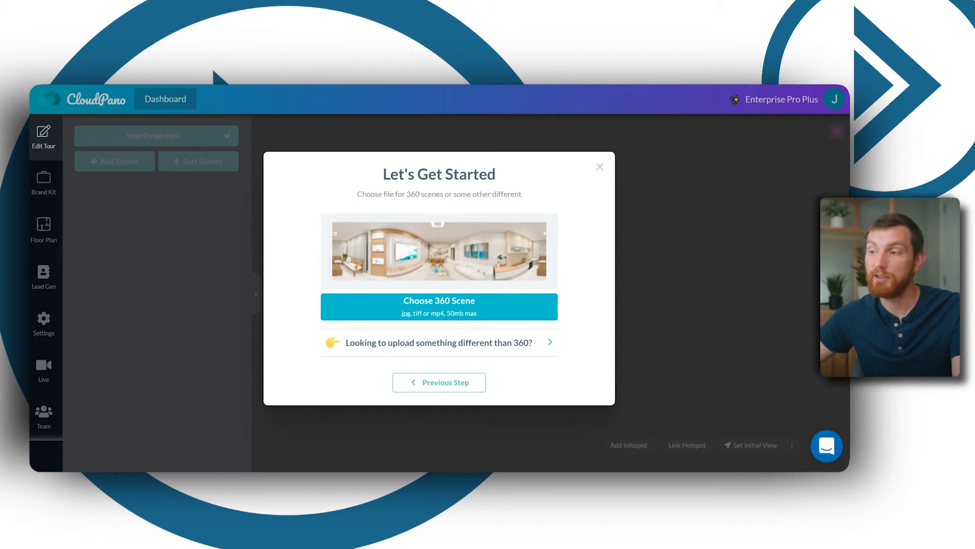
left_click_drag(651, 386, 437, 309)
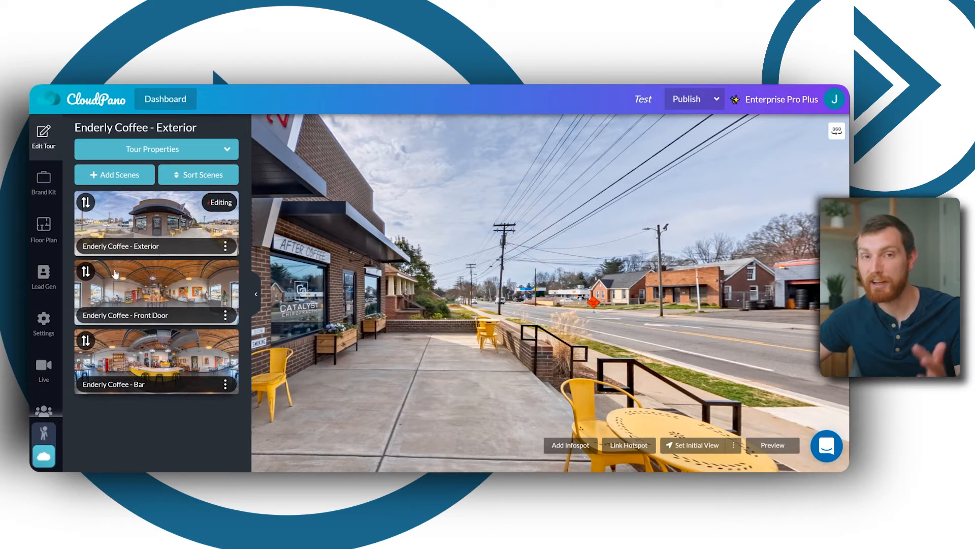
Step: Try reordering the scene list by moving Front Door below Bar, and restore the original order
left_click_drag(86, 273, 86, 342)
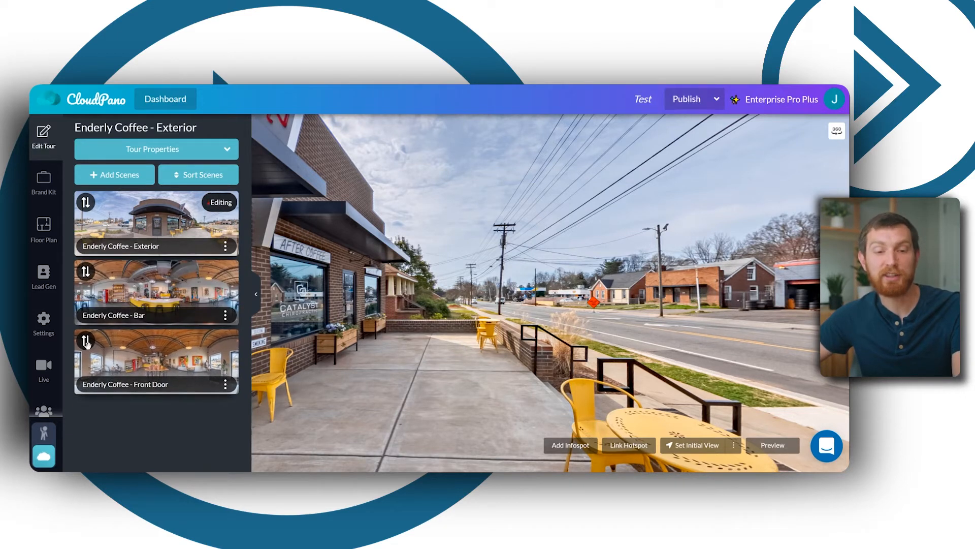
left_click_drag(88, 340, 91, 273)
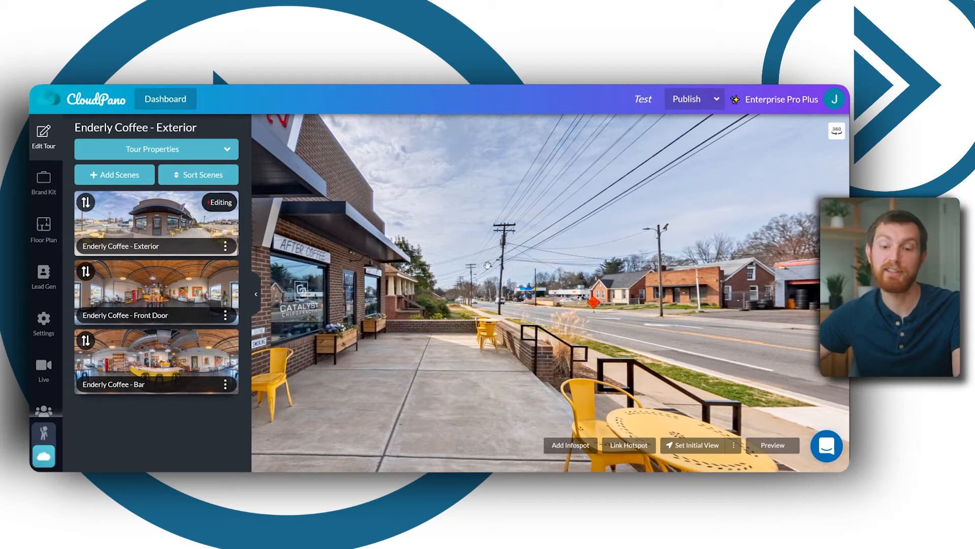
Step: Set the Exterior scene's initial view to face the coffee shop's entrance door
left_click_drag(501, 248, 504, 311)
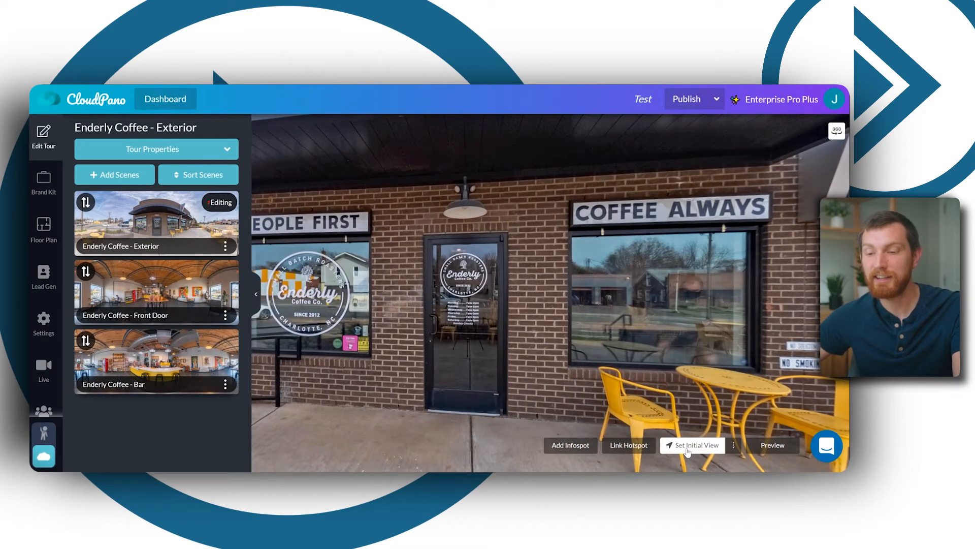
left_click(687, 451)
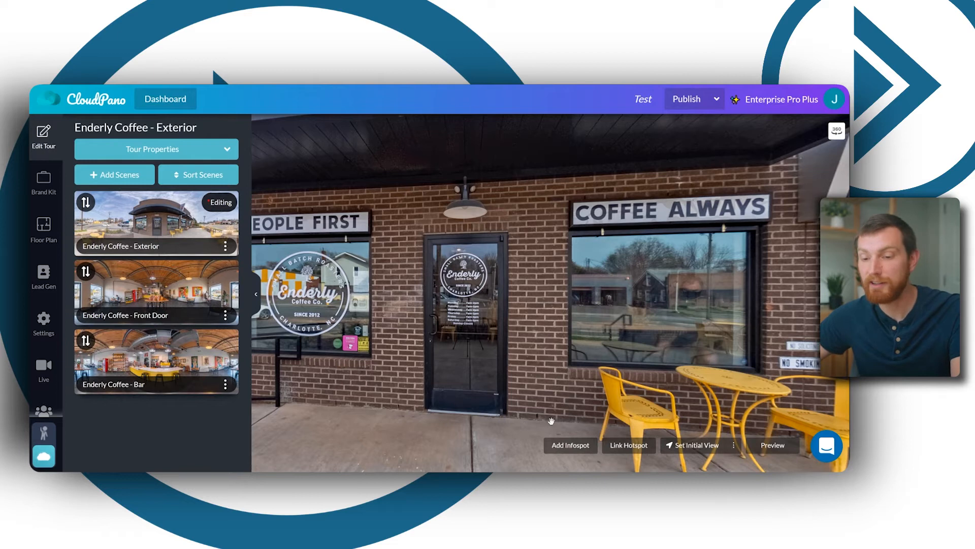
Step: Add a link hotspot on the Exterior scene's entrance door leading to the Front Door scene, with automatic linkback generation enabled
left_click(631, 447)
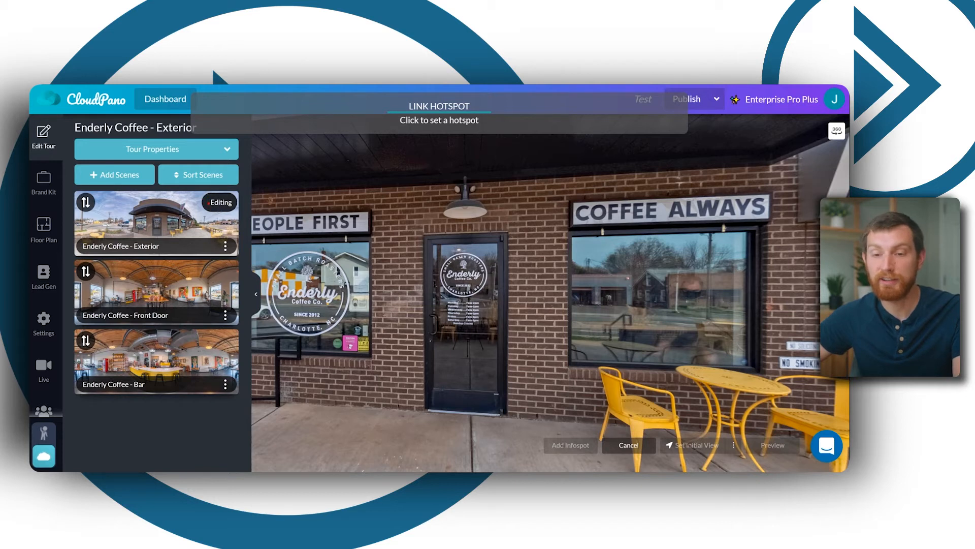
left_click(466, 300)
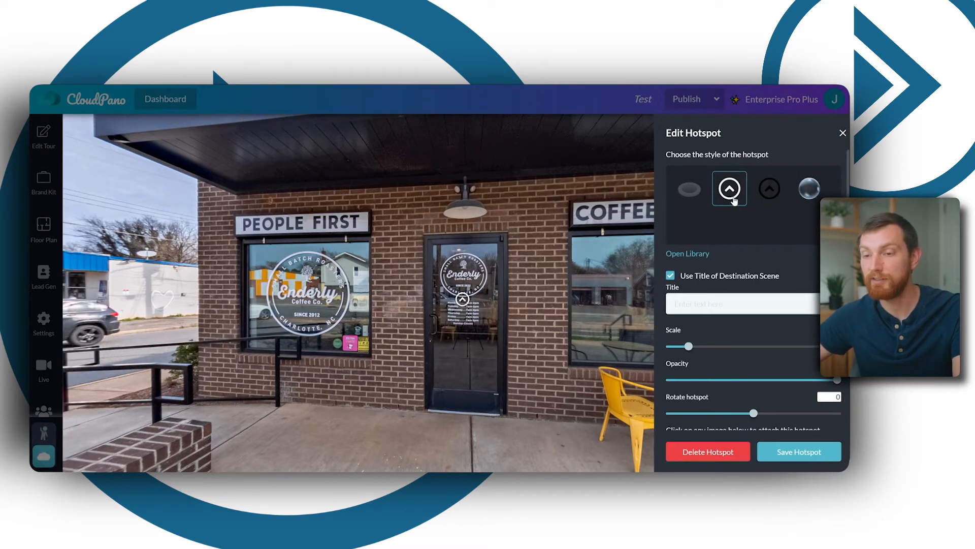
mouse_move(468, 307)
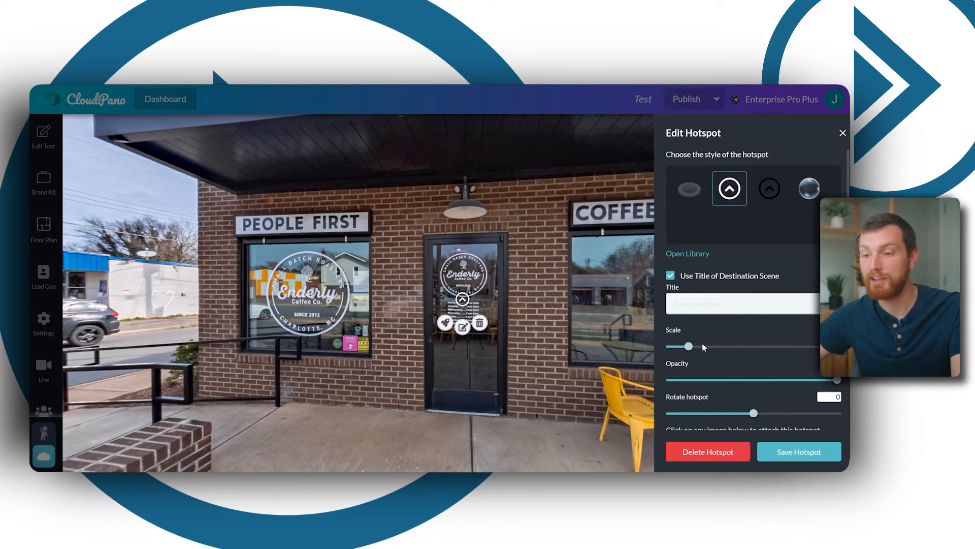
scroll(694, 339, "down", 2)
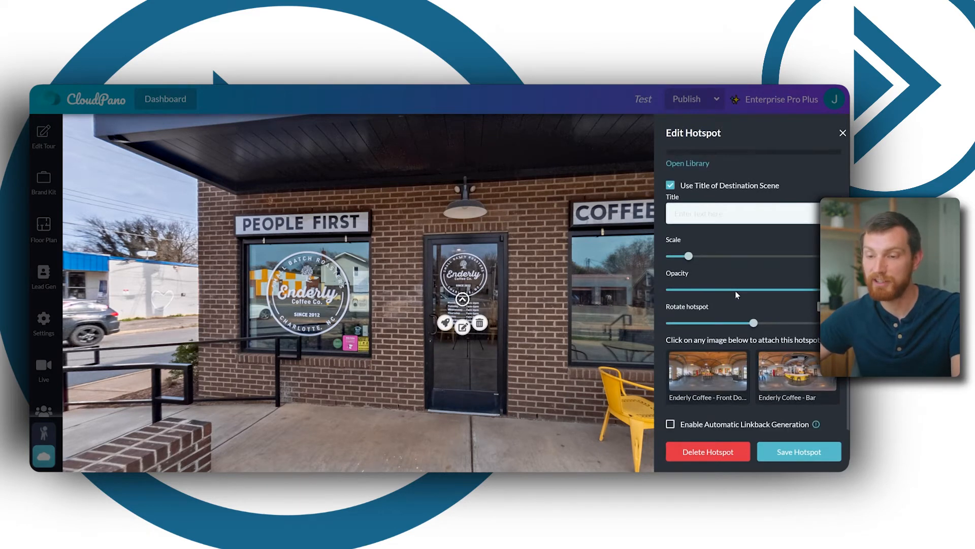
left_click(716, 379)
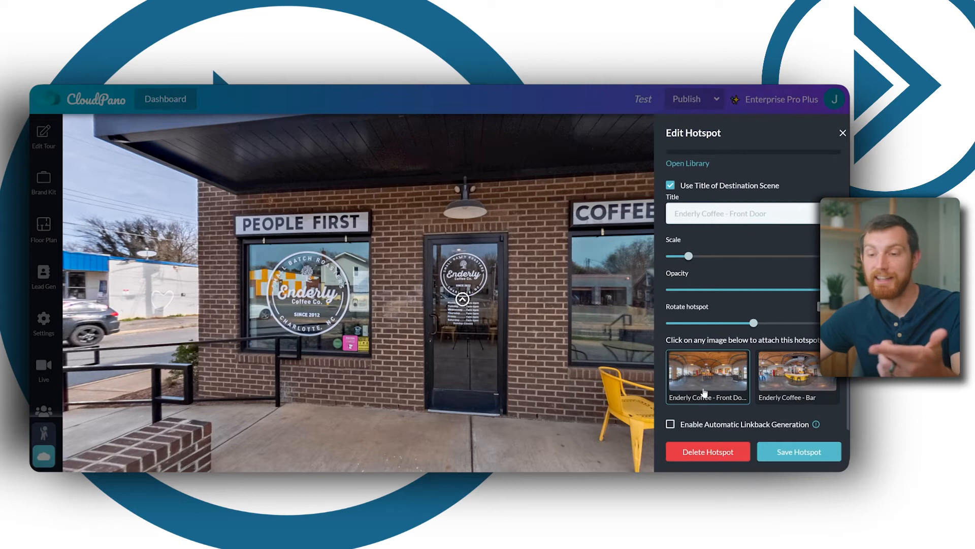
left_click(689, 428)
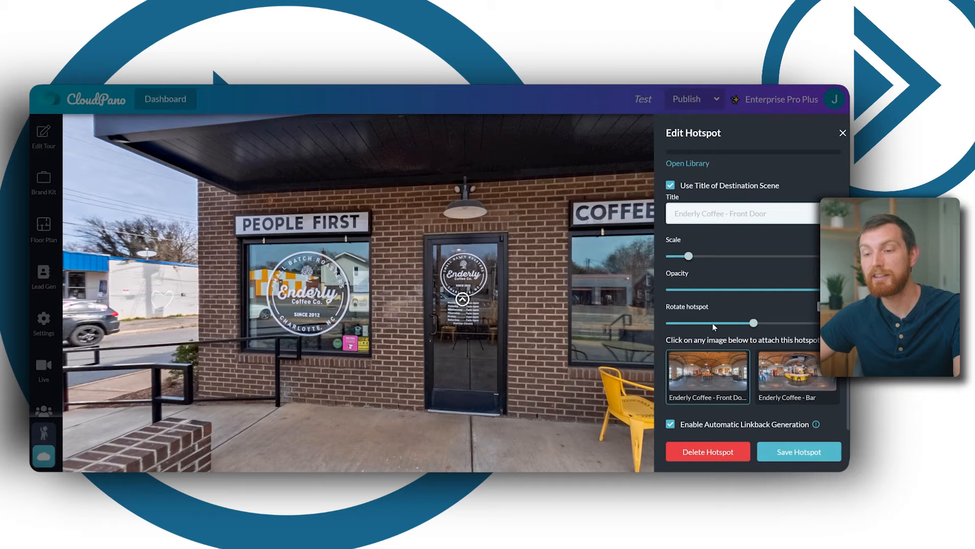
left_click(802, 457)
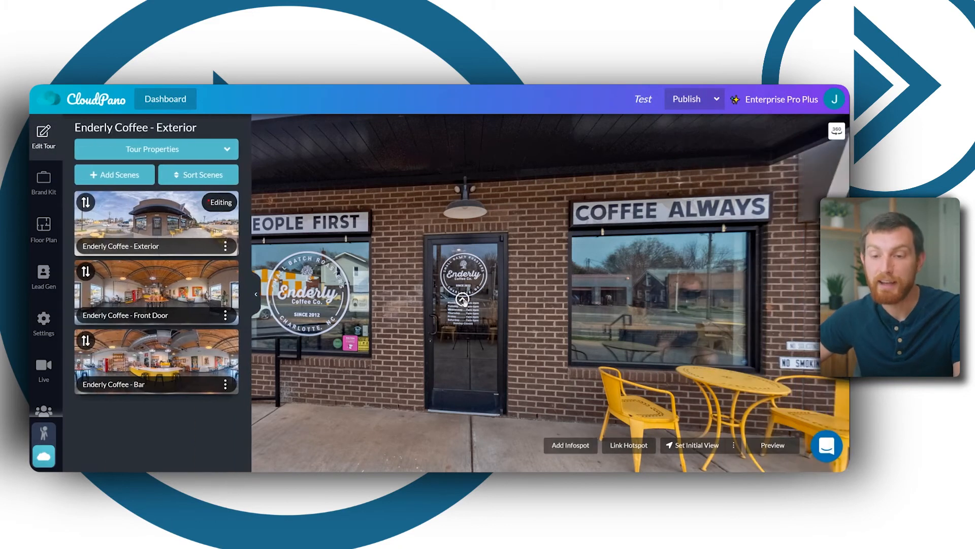
Step: Follow the hotspot into the Front Door scene and set its initial view toward the long wooden table and the bar
left_click(445, 324)
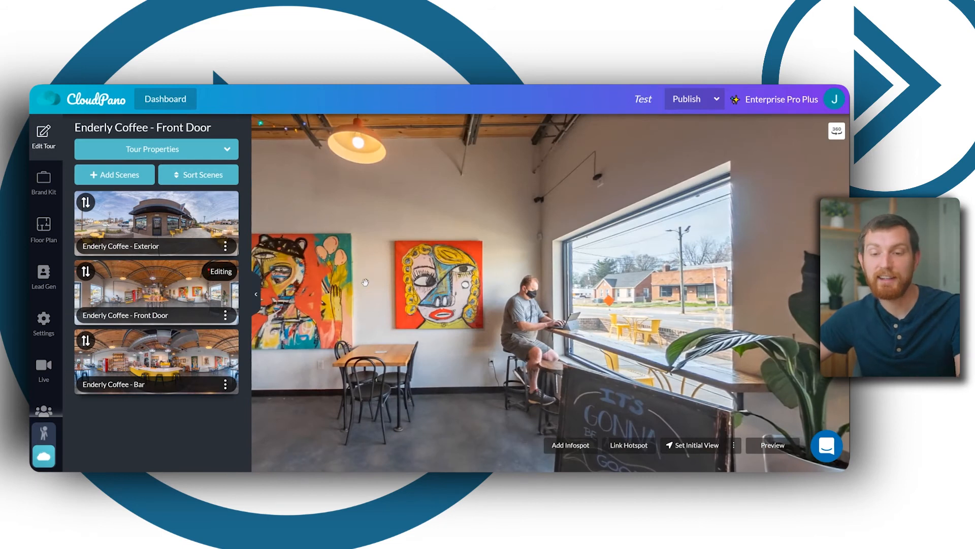
left_click_drag(346, 270, 538, 274)
left_click_drag(350, 290, 619, 287)
left_click_drag(694, 300, 576, 304)
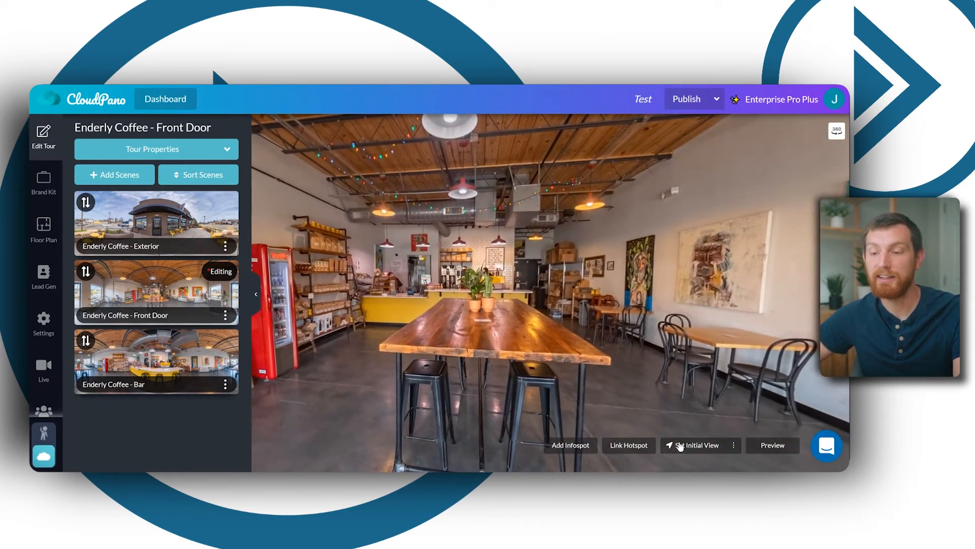
left_click(672, 445)
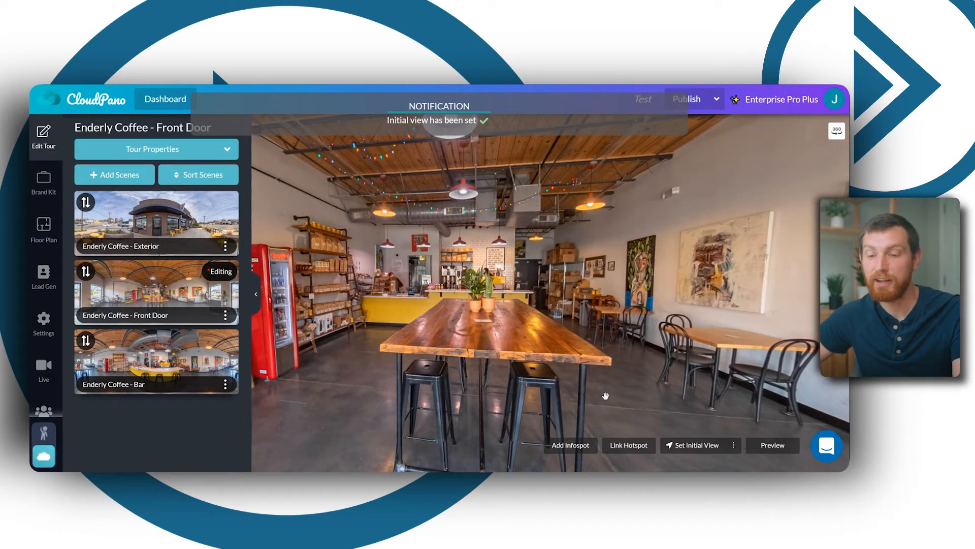
Step: Test the linkback hotspot on the inside of the door by going to the Exterior scene and returning to Front Door
left_click_drag(519, 264, 750, 260)
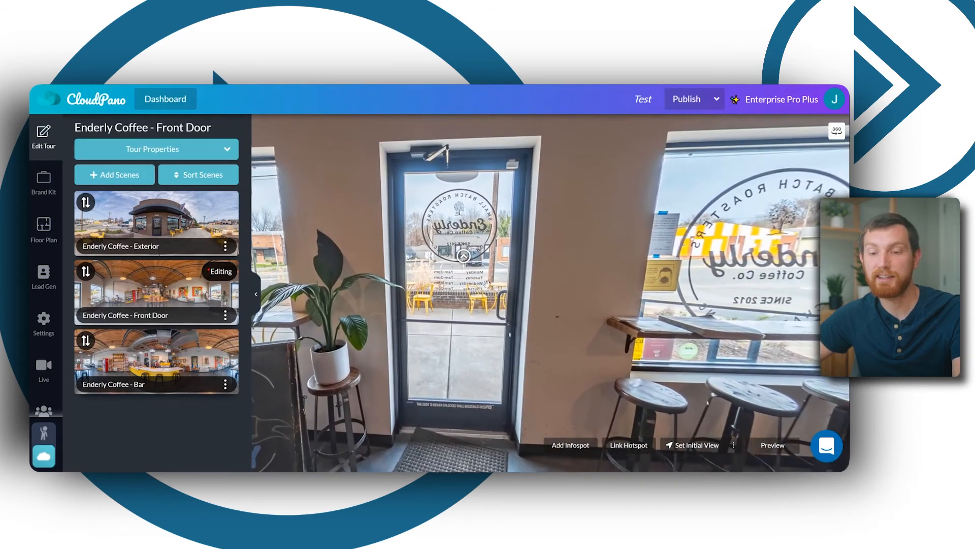
mouse_move(460, 299)
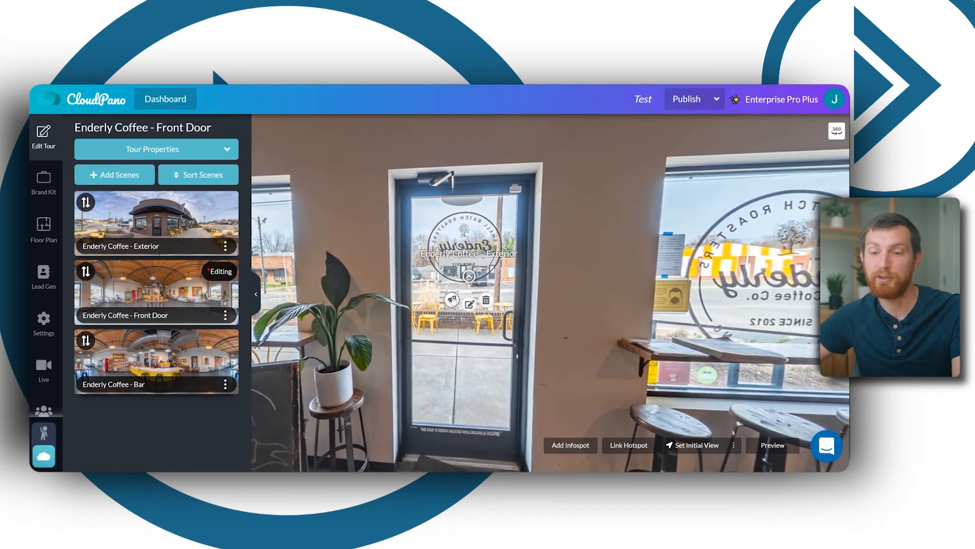
left_click(467, 335)
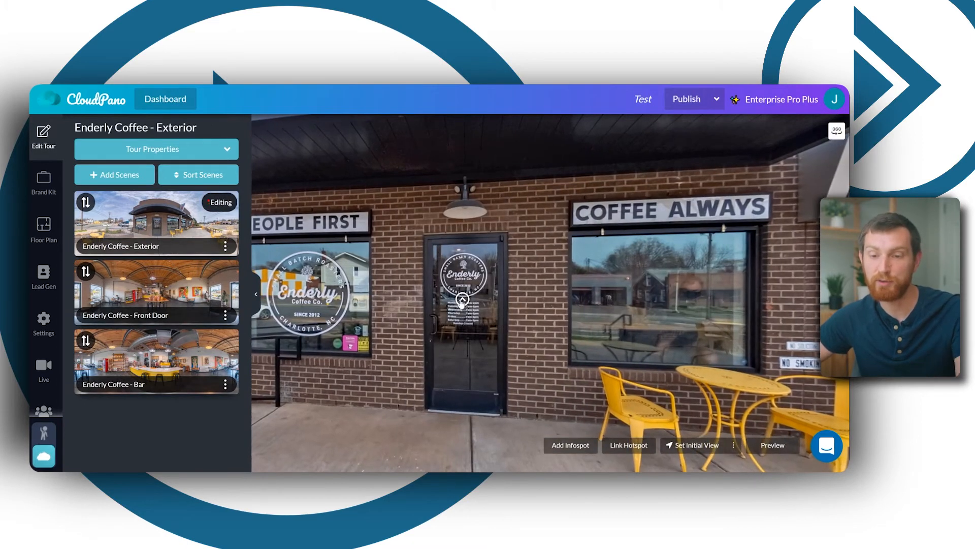
left_click(445, 323)
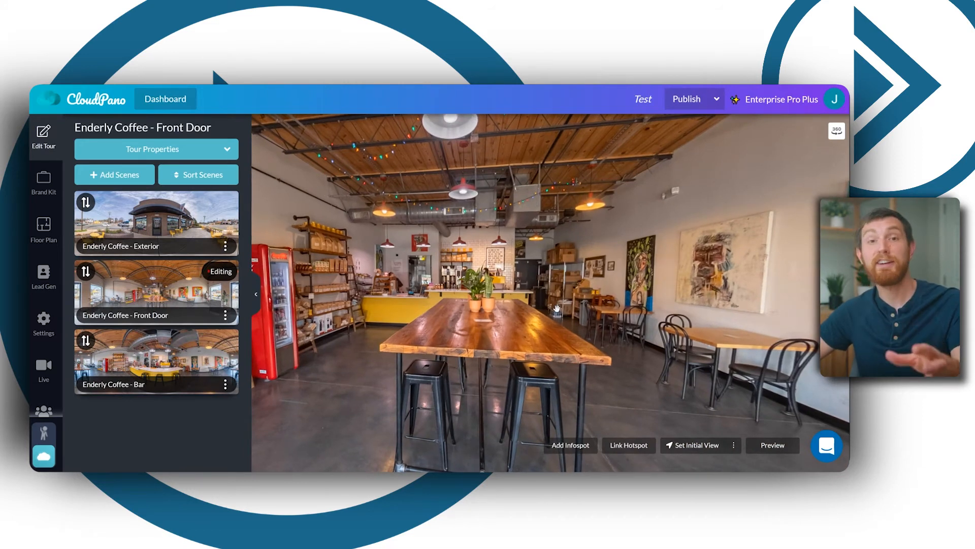
Step: Add a link hotspot above the long table in the Front Door scene leading to the Bar scene, keeping automatic linkback on
left_click(630, 447)
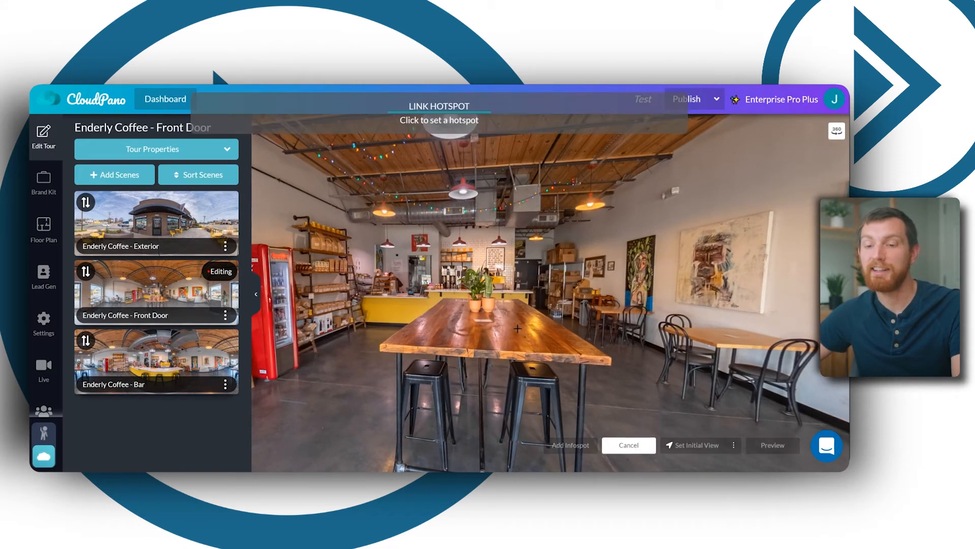
left_click(506, 283)
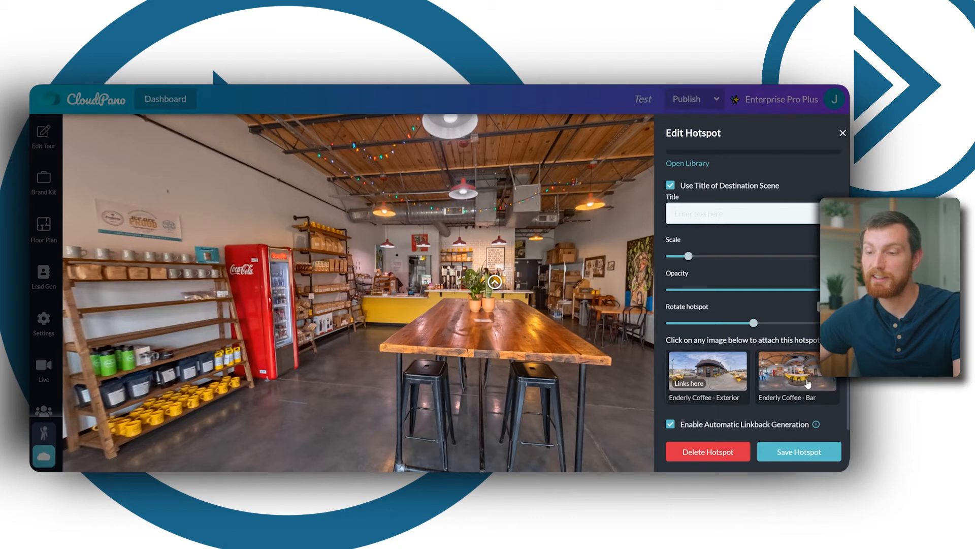
left_click(783, 388)
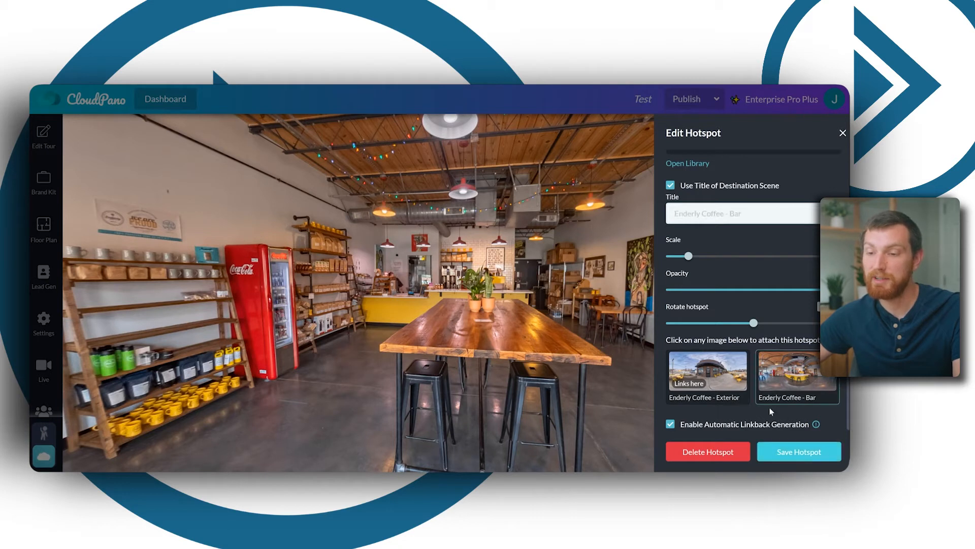
left_click(795, 452)
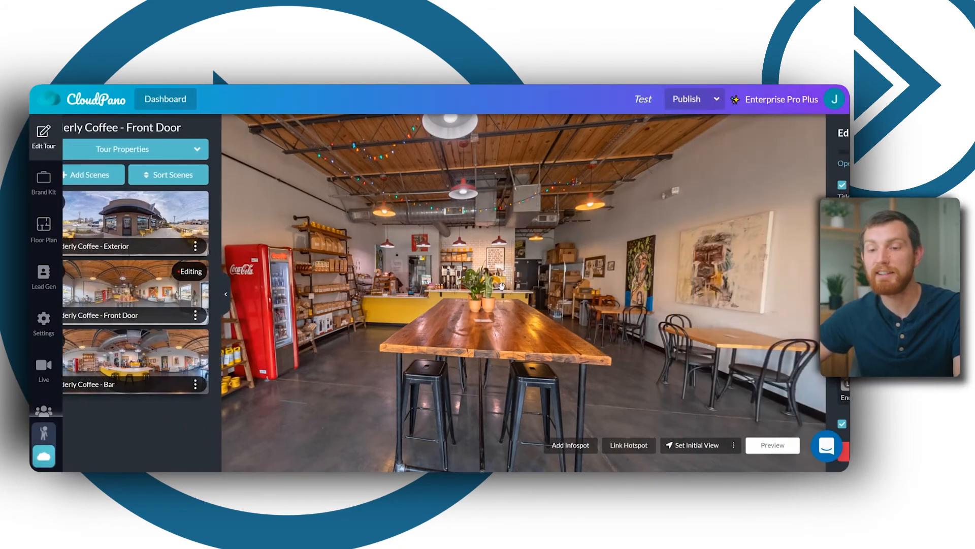
Step: Set the Bar scene's initial view toward the coffee counter, and follow its linkback hotspot to the Front Door scene
mouse_move(477, 307)
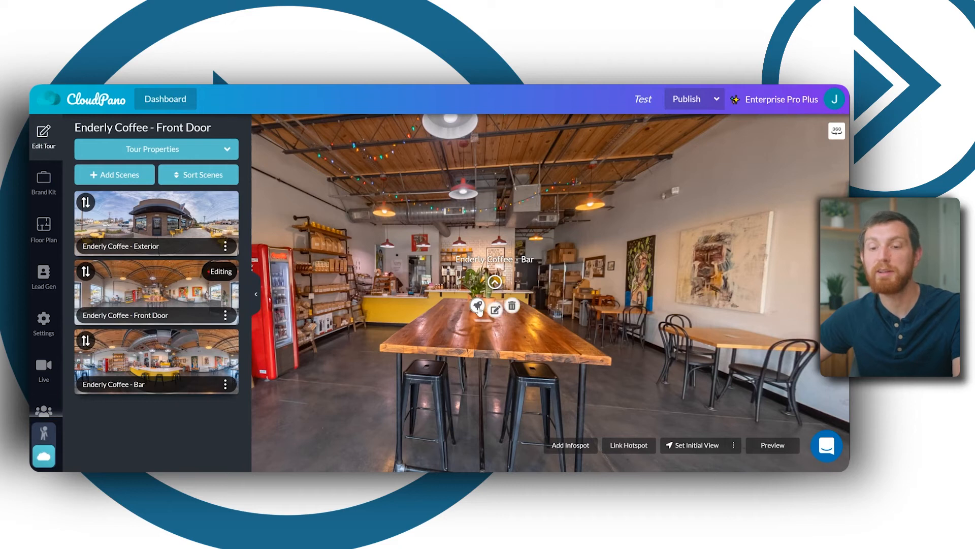
left_click(495, 281)
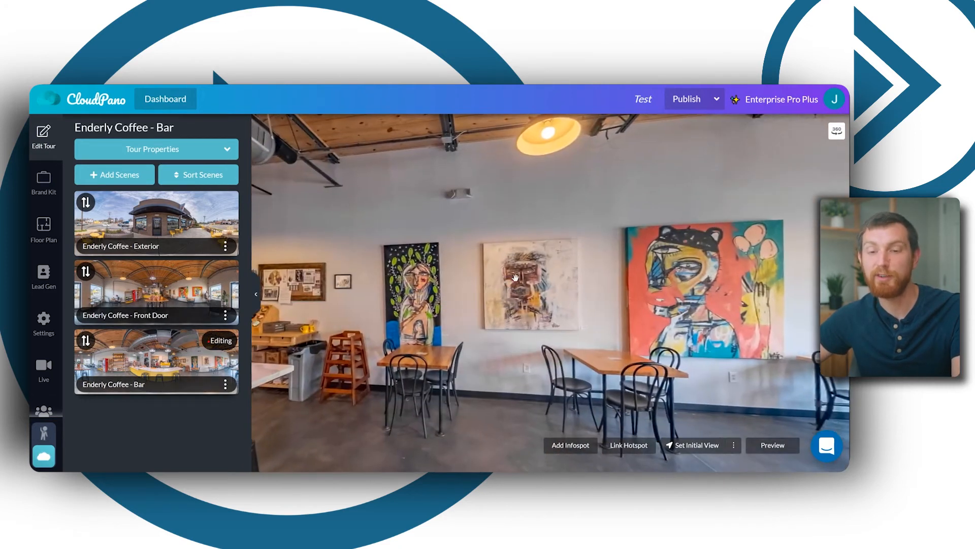
mouse_move(516, 278)
left_mouse_down()
mouse_move(436, 310)
mouse_move(689, 450)
left_mouse_up()
left_click(689, 446)
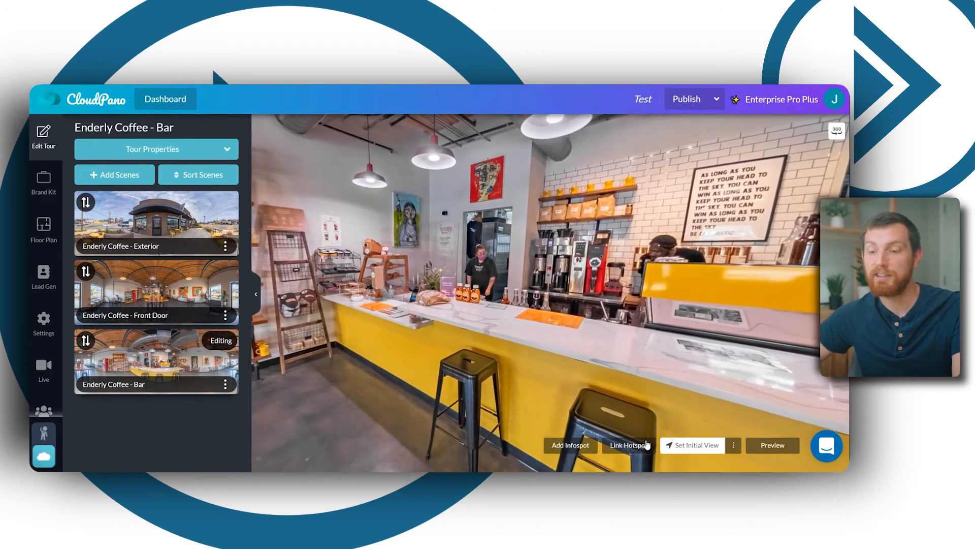
left_click_drag(508, 263, 429, 301)
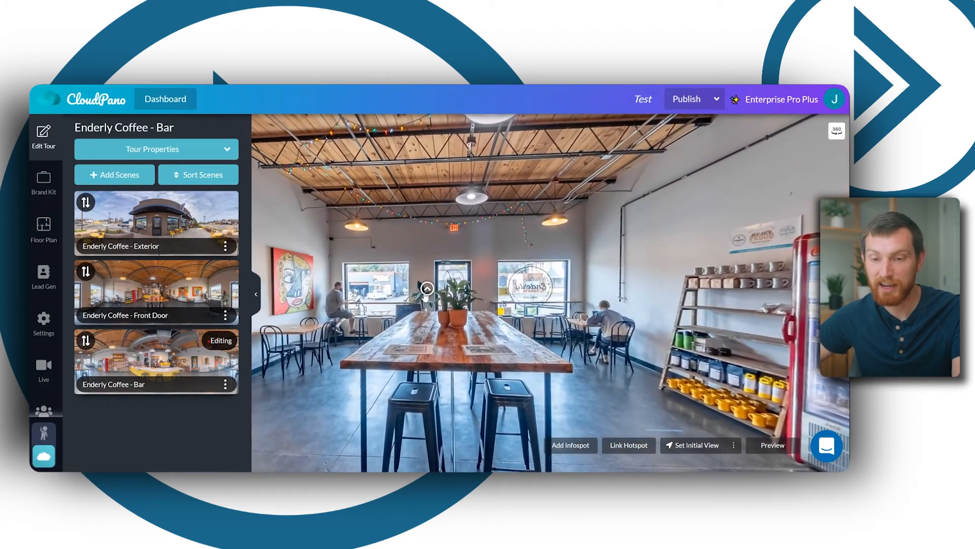
left_click(413, 311)
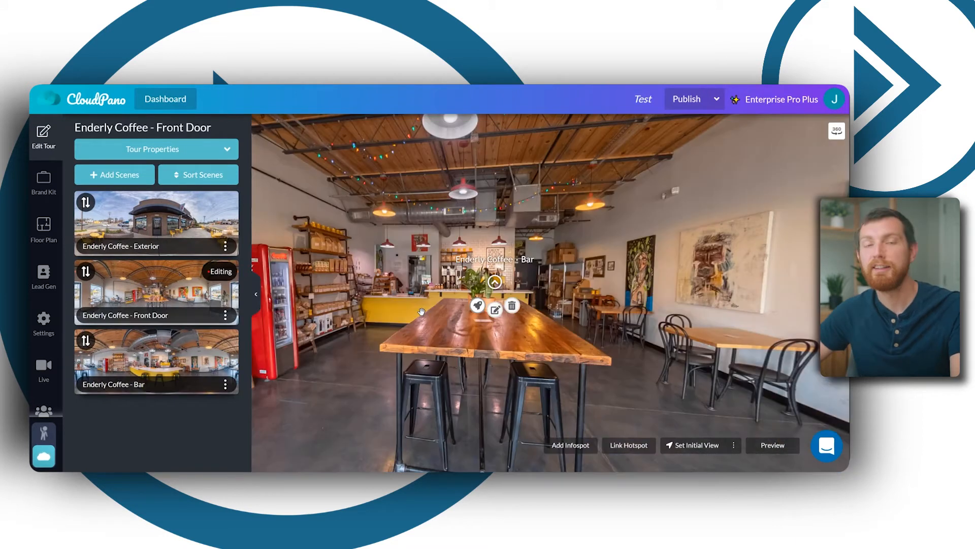
Step: Change the tour's navigation mode to Hybrid Movement Navigation in the settings
left_click(40, 327)
left_click(199, 131)
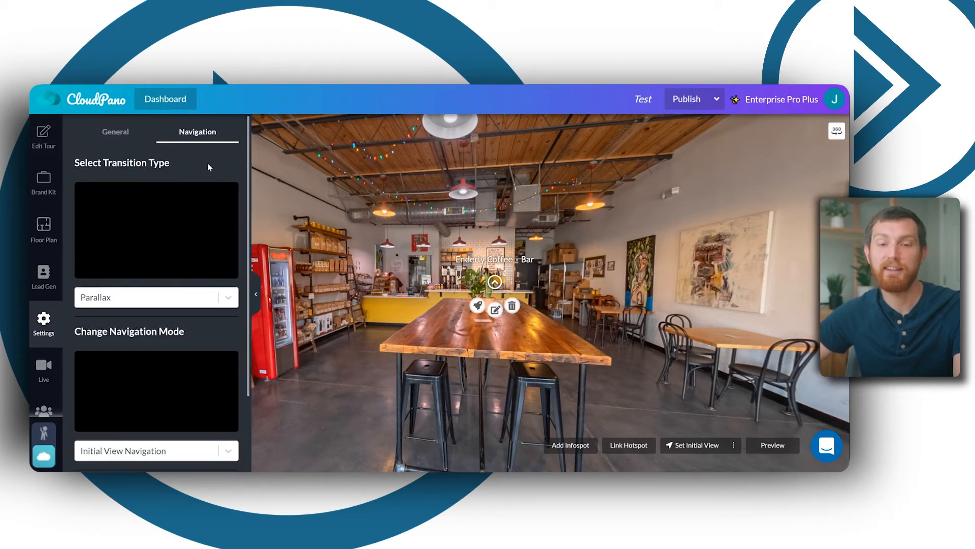
scroll(206, 285, "down", 2)
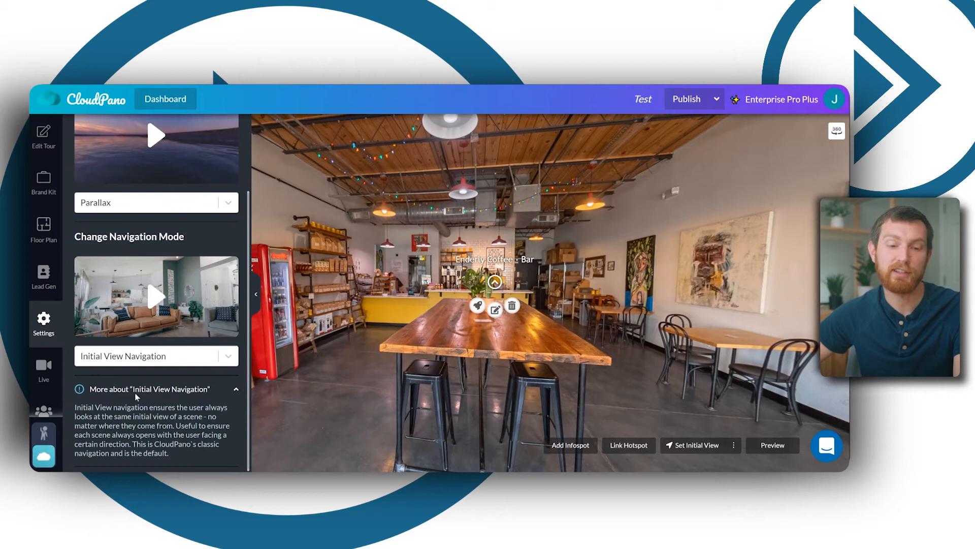
left_click(229, 359)
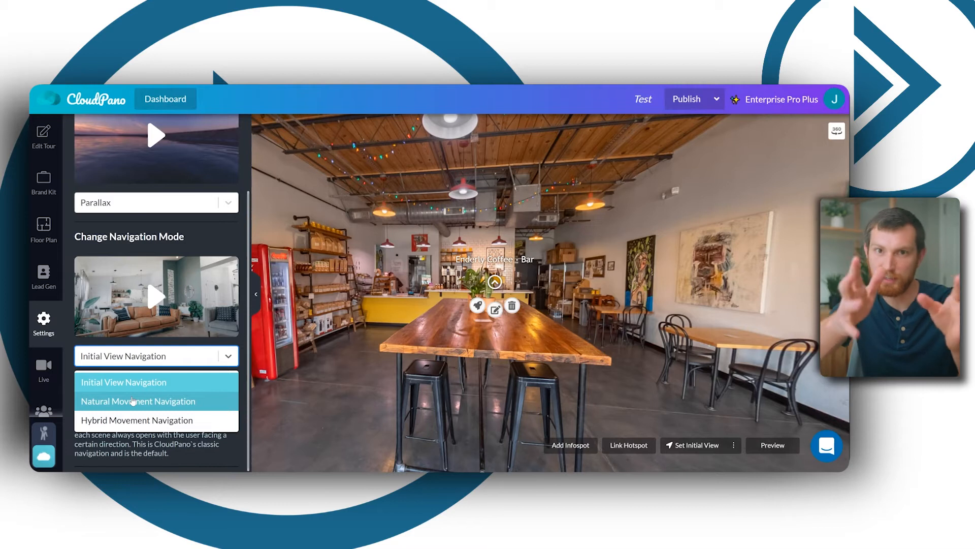
left_click(112, 420)
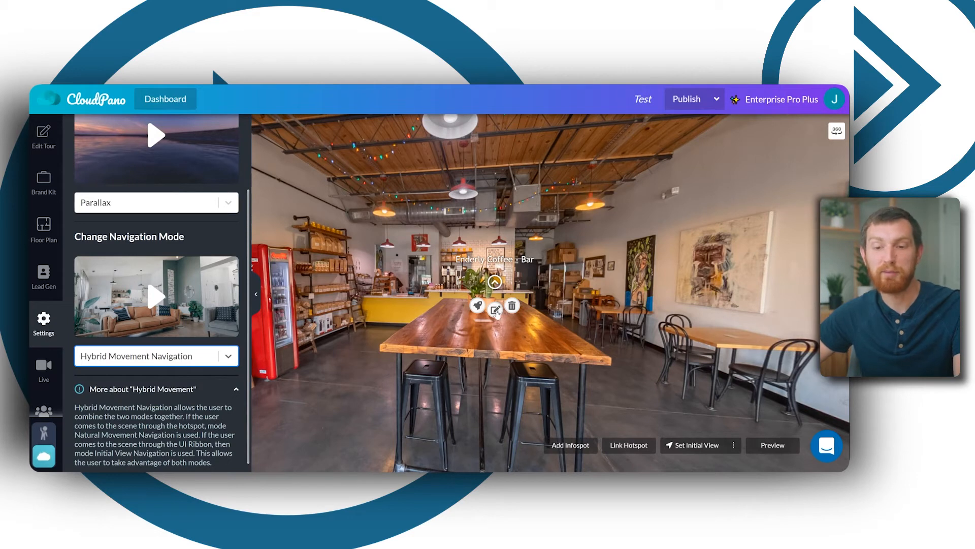
Step: Go to the Bar scene through its hotspot and place an infospot on the coffee shelves beside the red fridge
left_click(478, 306)
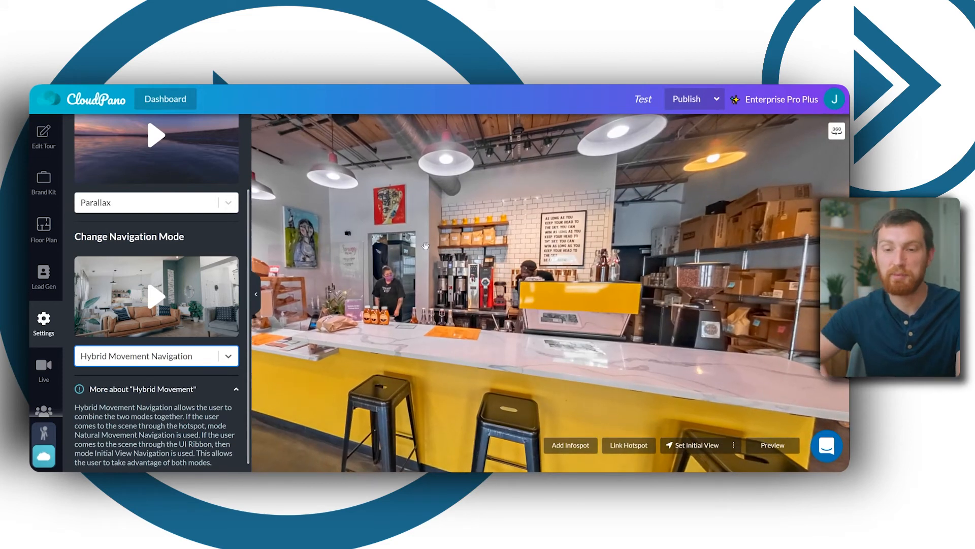
left_click_drag(568, 258, 204, 203)
left_click(43, 135)
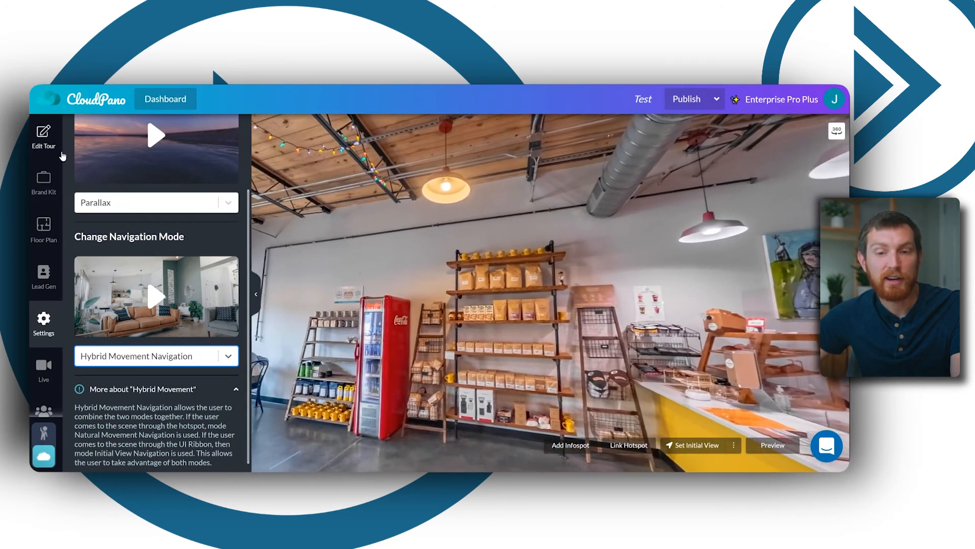
left_click(570, 445)
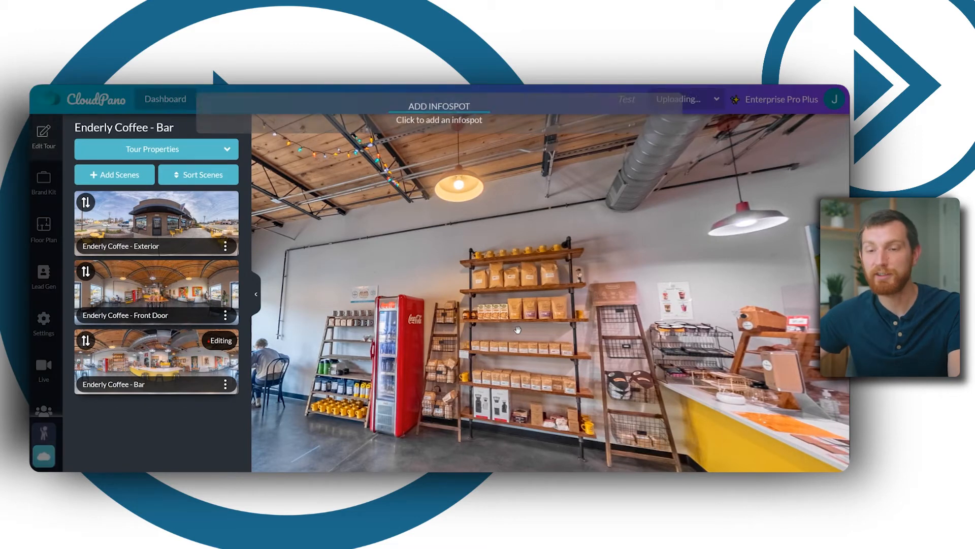
left_click(518, 330)
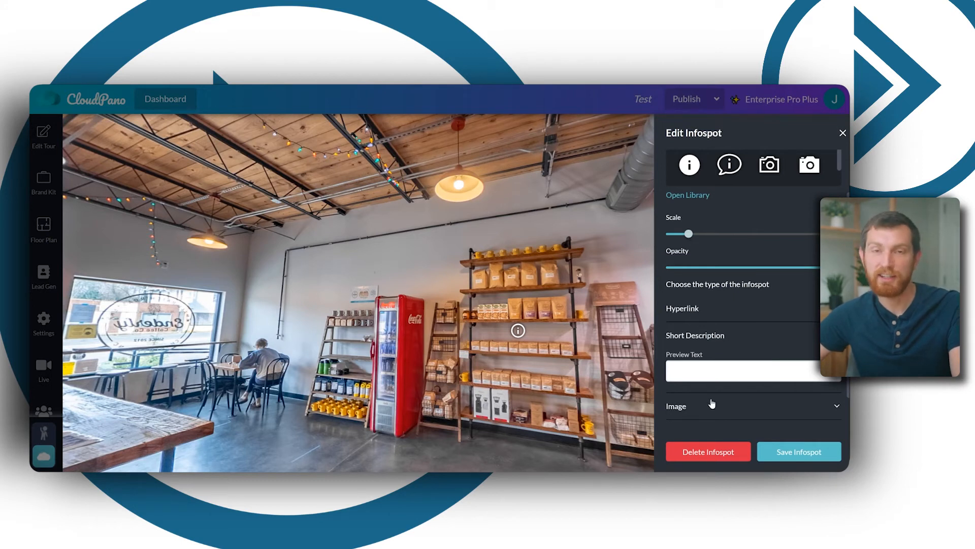
Step: Make the infospot an image type using the Two Scoops Creamery photo of the iced coffee mug and Enderly cup, and save it
scroll(721, 368, "down", 1)
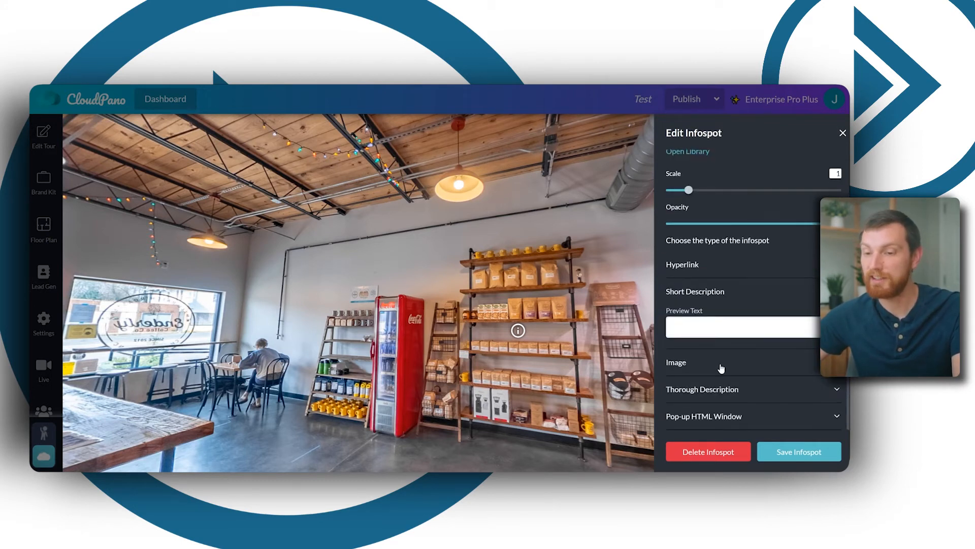
left_click(676, 362)
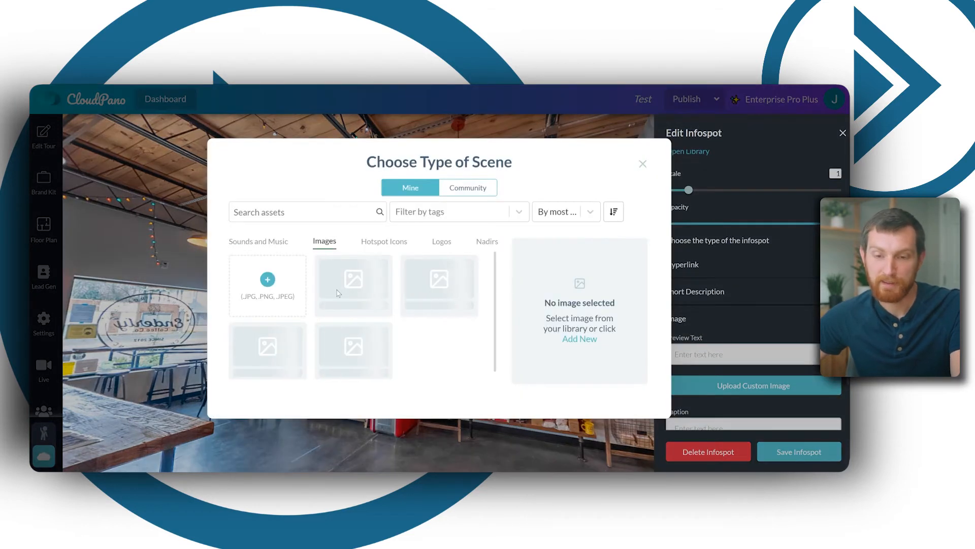
left_click(387, 300)
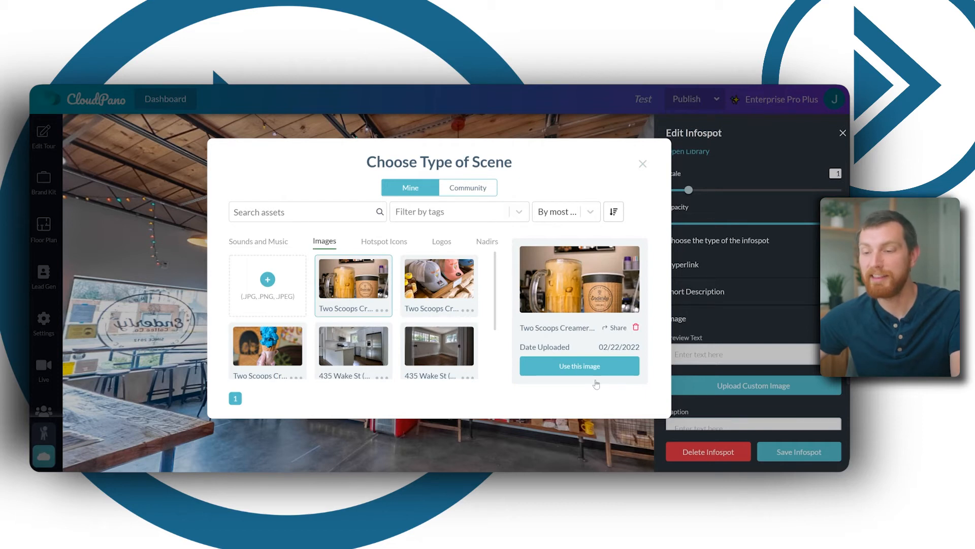
left_click(594, 374)
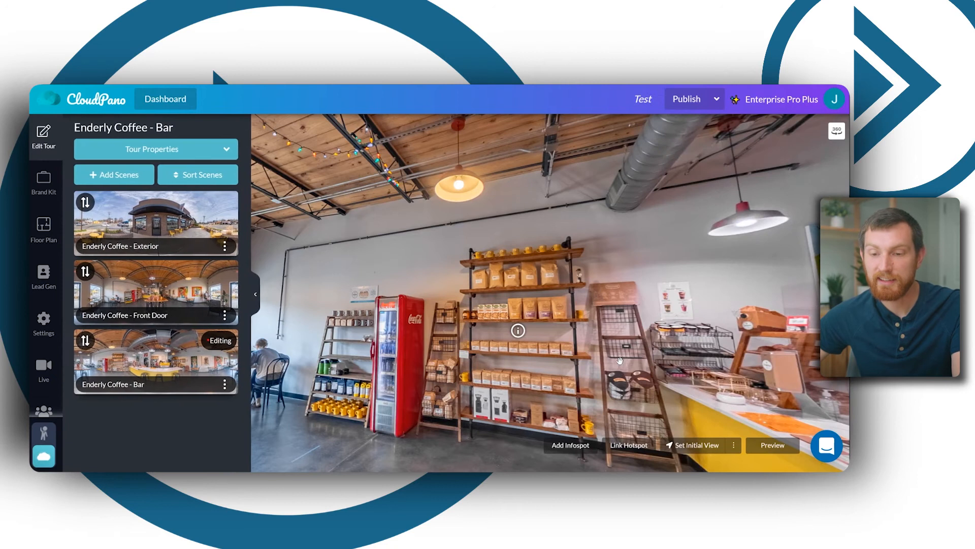
Step: Test the infospot on the coffee shelves by opening its image and closing it again
left_click_drag(620, 355, 615, 308)
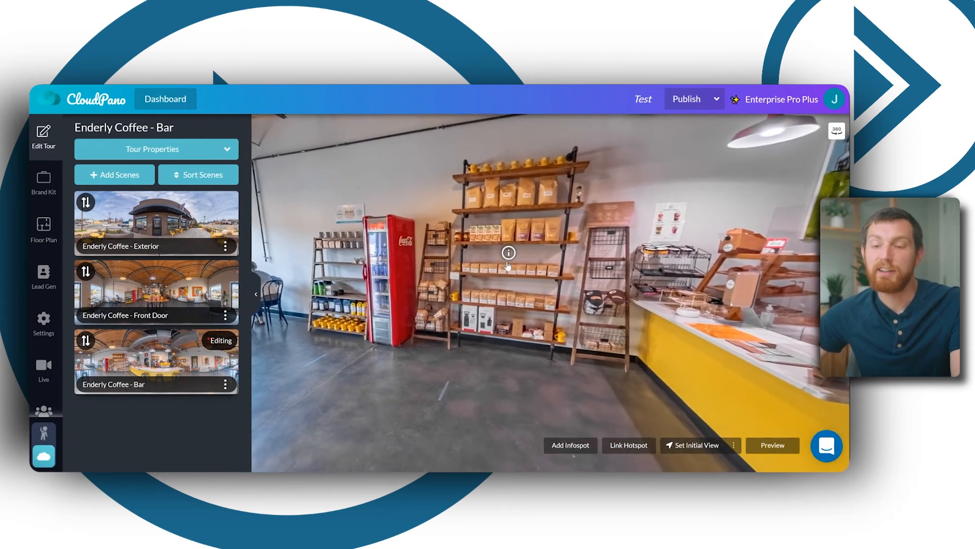
left_click(505, 253)
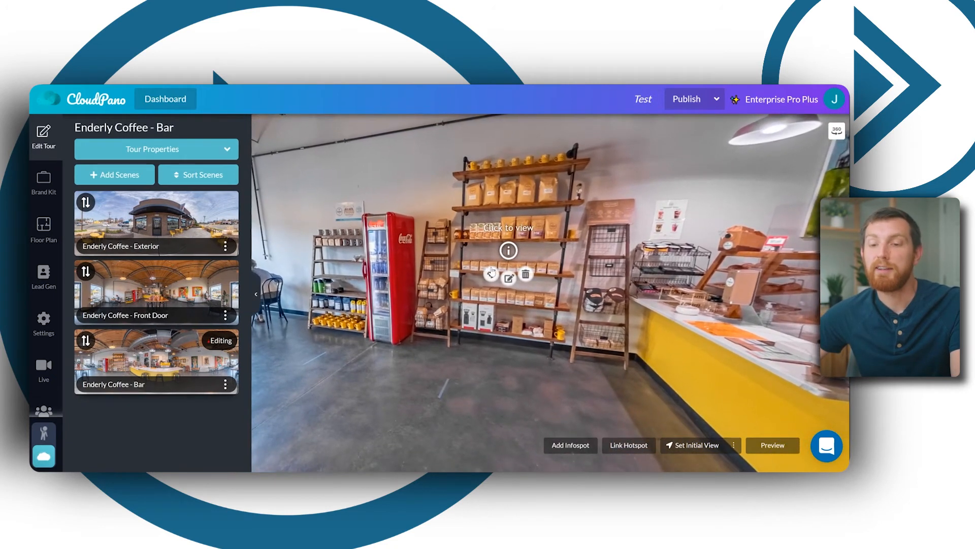
left_click(504, 295)
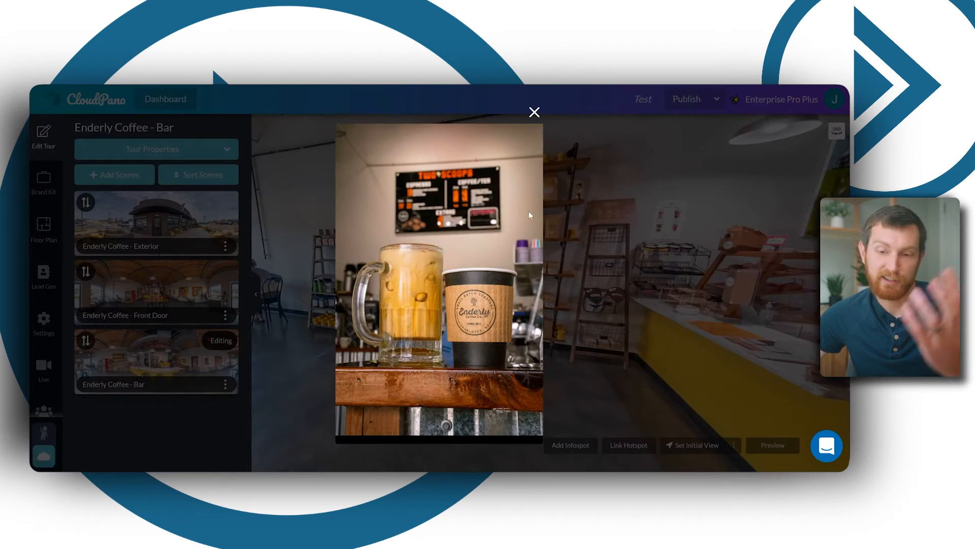
left_click(535, 112)
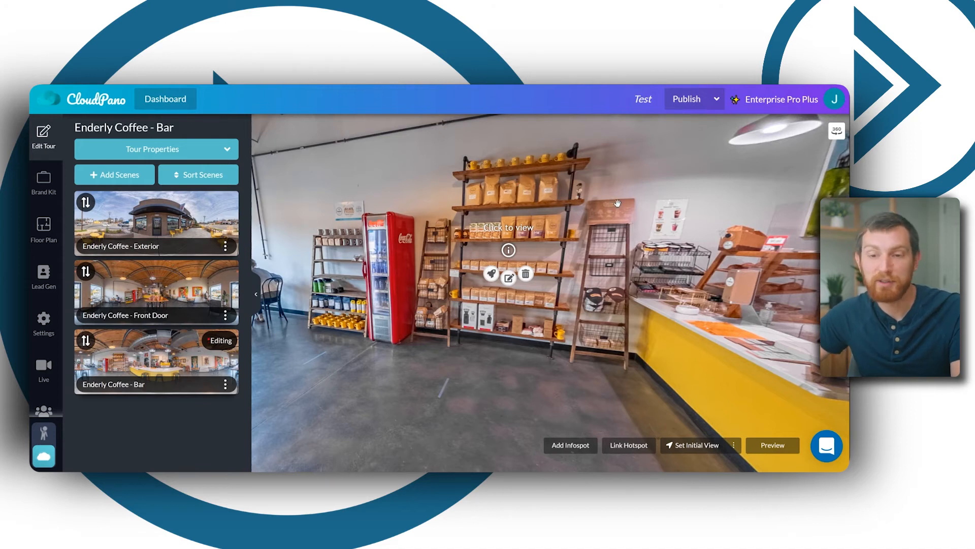
Step: Publish the tour, review the live tour's sharing link and embed code, and return to editing the tour
left_click(688, 103)
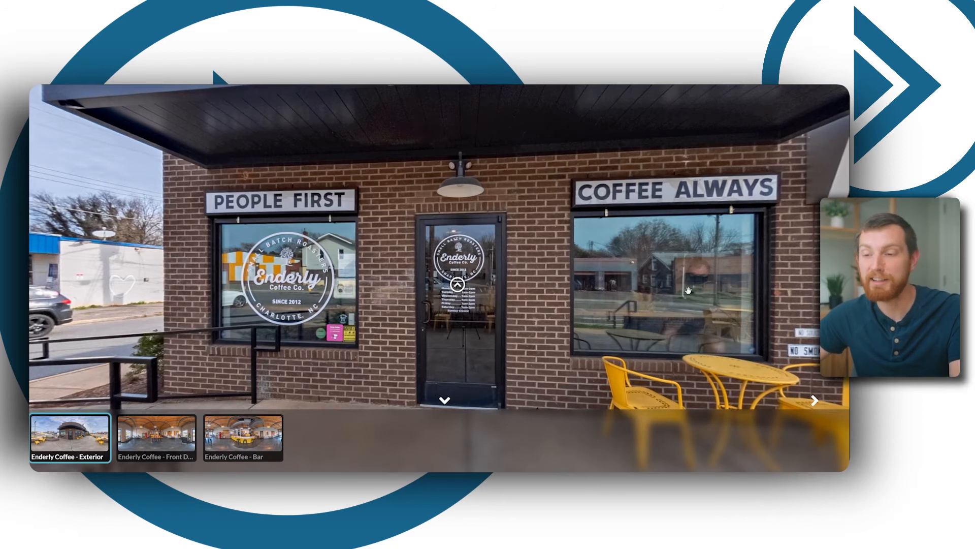
left_click_drag(688, 290, 639, 291)
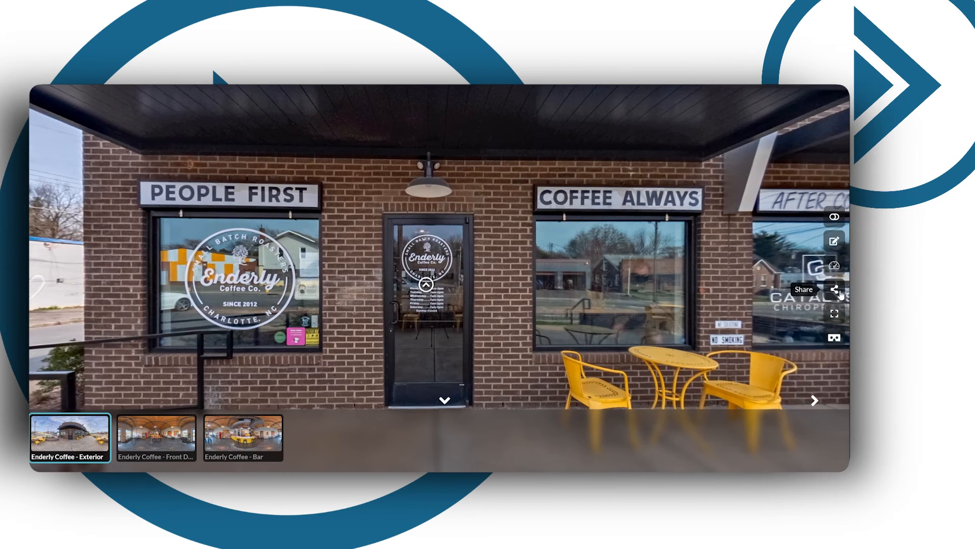
left_click(824, 304)
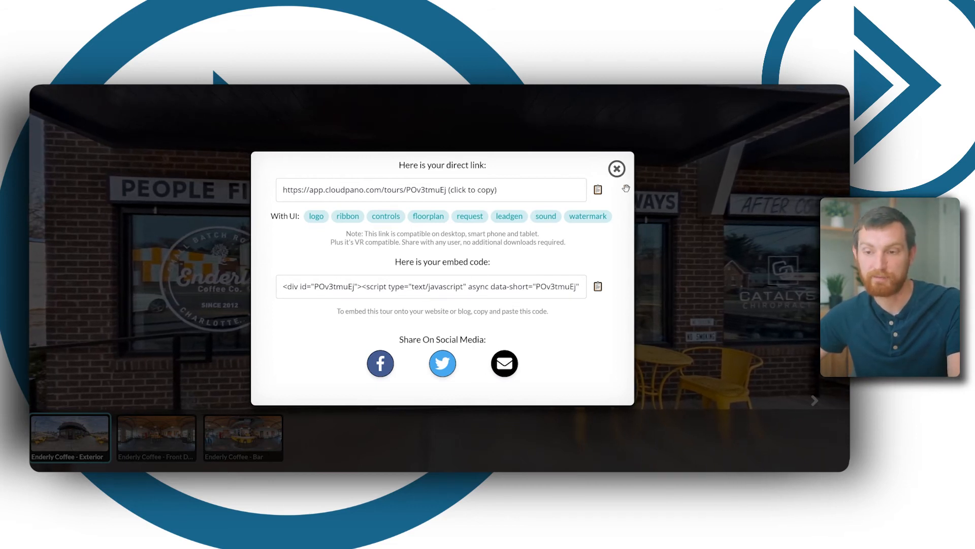
left_click(616, 169)
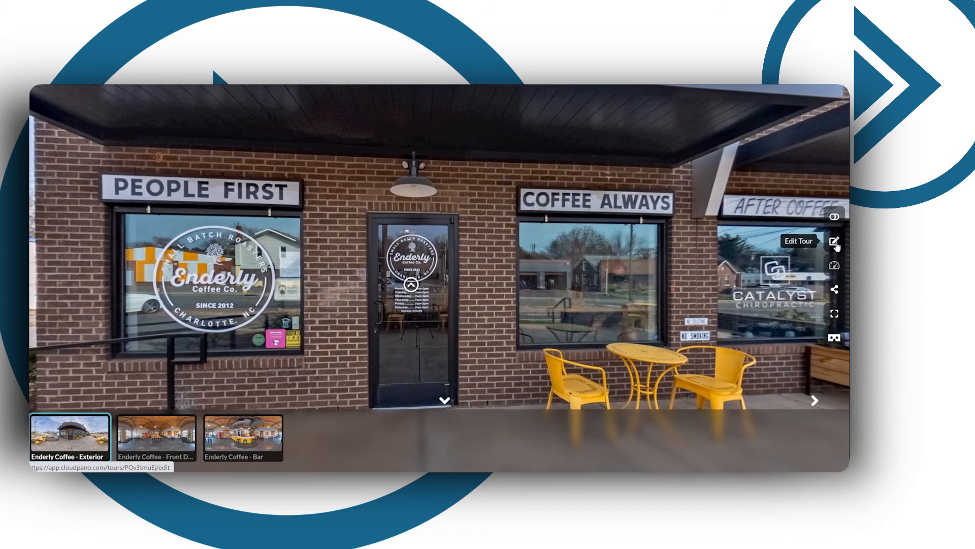
left_click(834, 241)
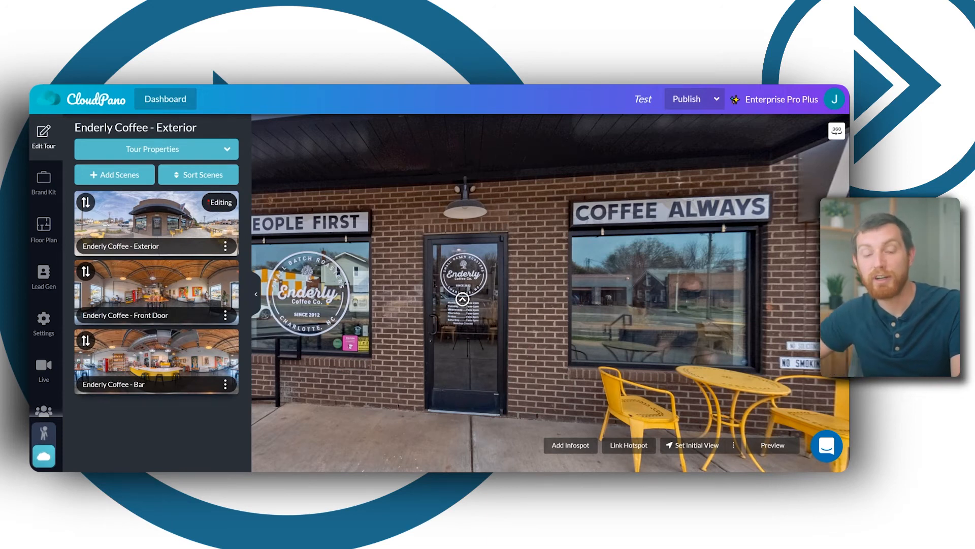
Step: Start building a Google Street View tour and authorize the Google account used for publishing
left_click(42, 436)
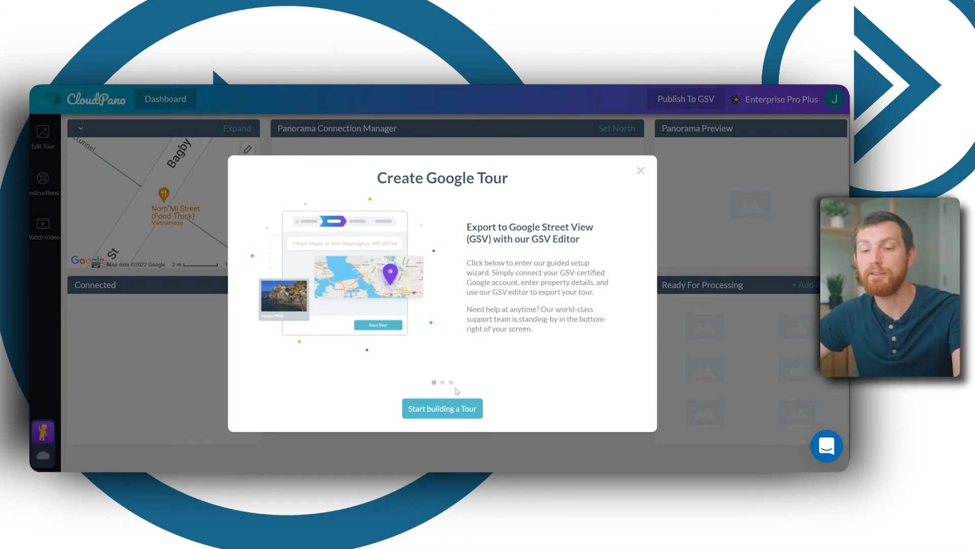
left_click(449, 407)
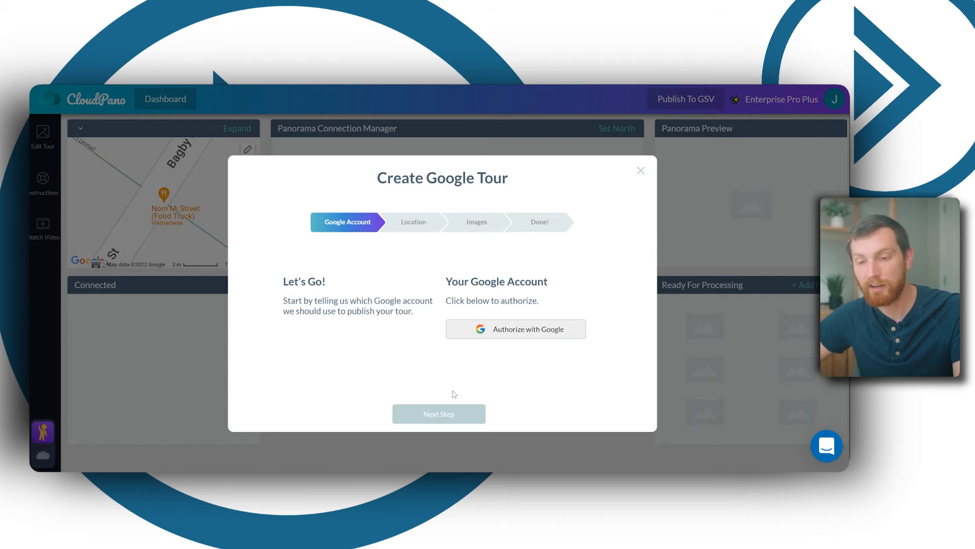
left_click(534, 336)
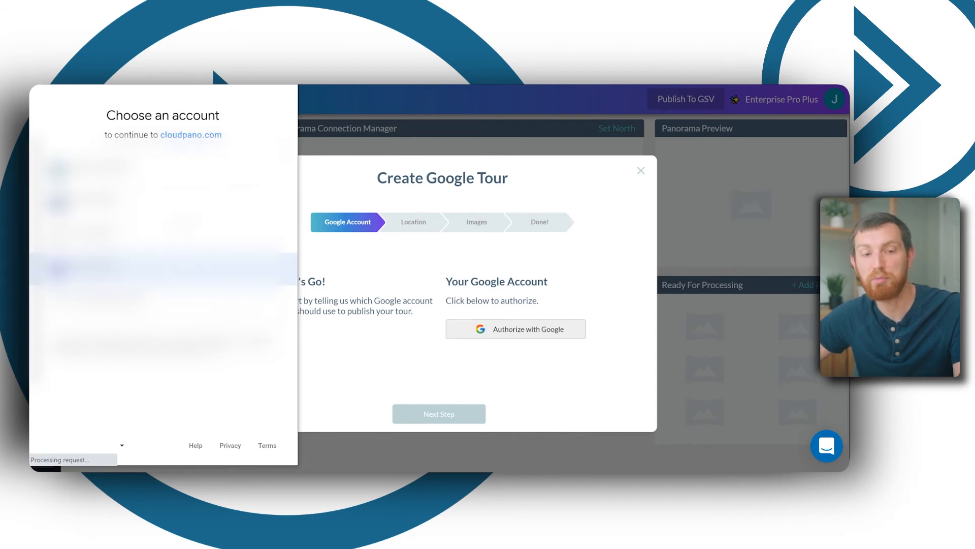
left_click(164, 203)
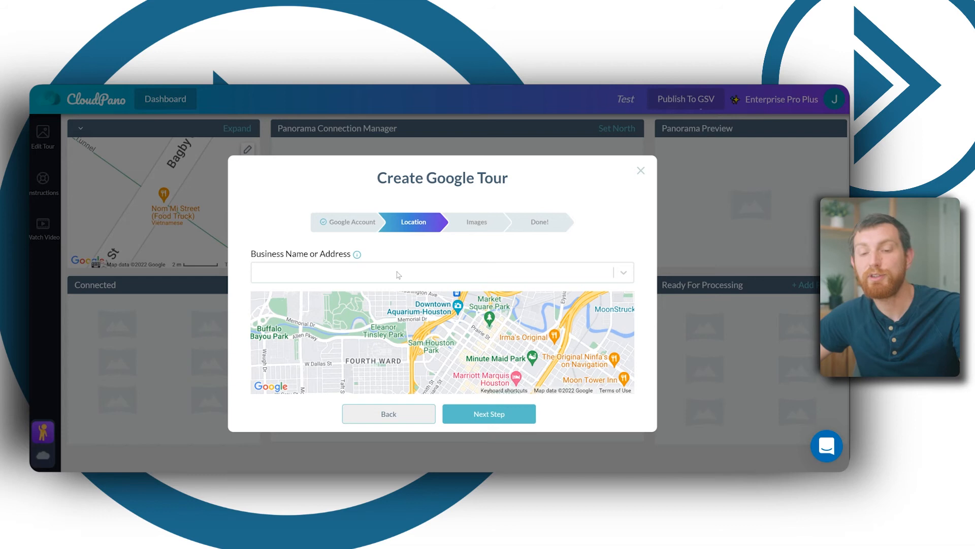
Step: Set the Google tour's location to Enderly Coffee Company in Charlotte, keep all three scene images, and proceed to connecting scenes
type("e")
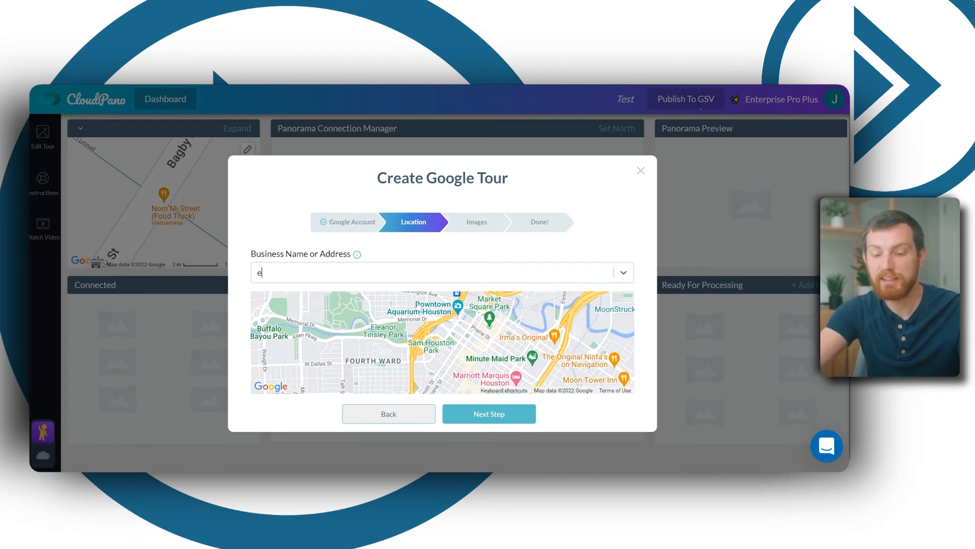
type("nderly co")
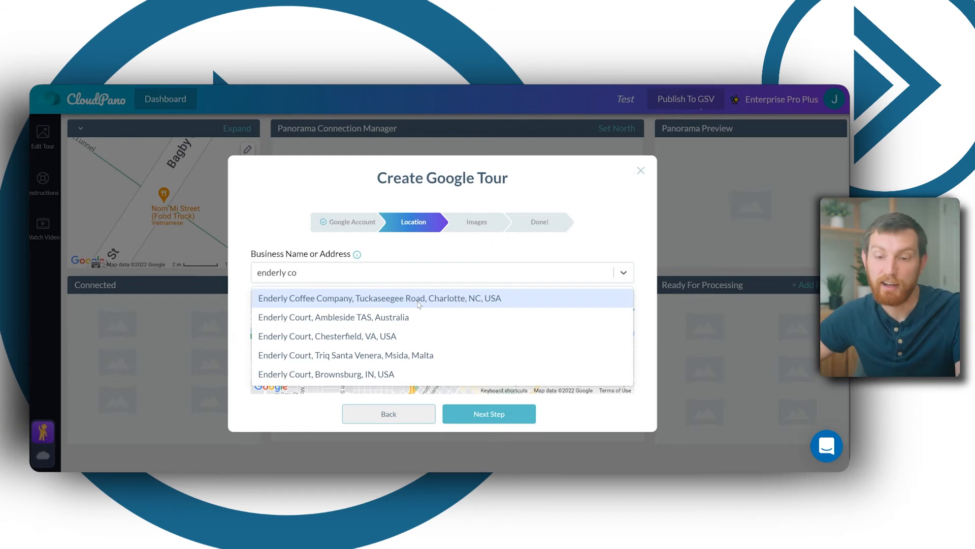
left_click(418, 299)
left_click(514, 415)
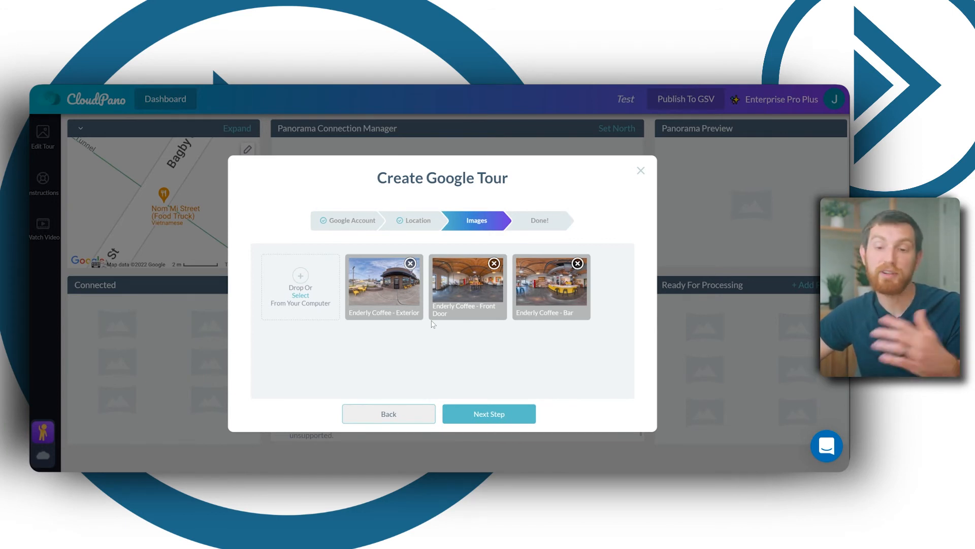
left_click(483, 421)
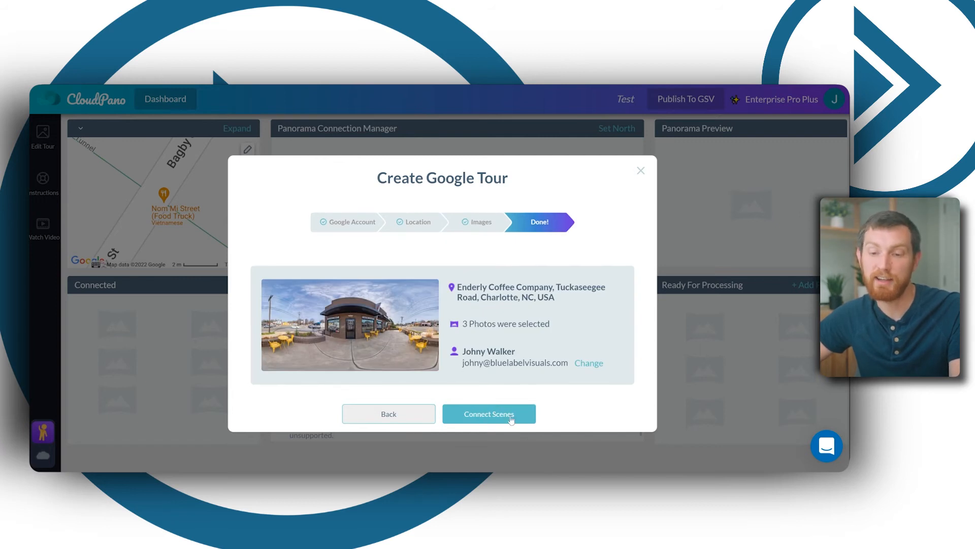
left_click(519, 417)
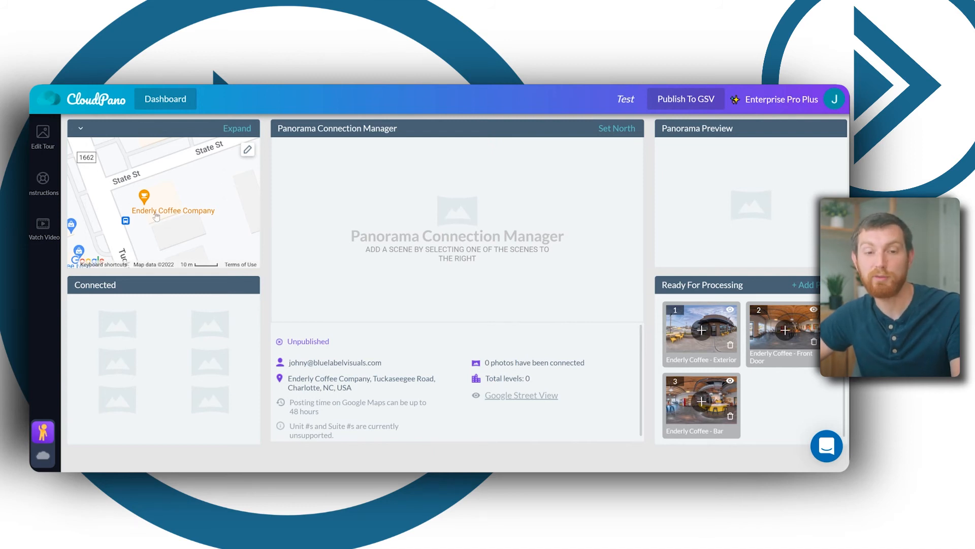
Step: Add the Exterior scene with its map marker just outside Enderly Coffee Company, and set its north looking past the storefront's corner along the street
left_click(701, 331)
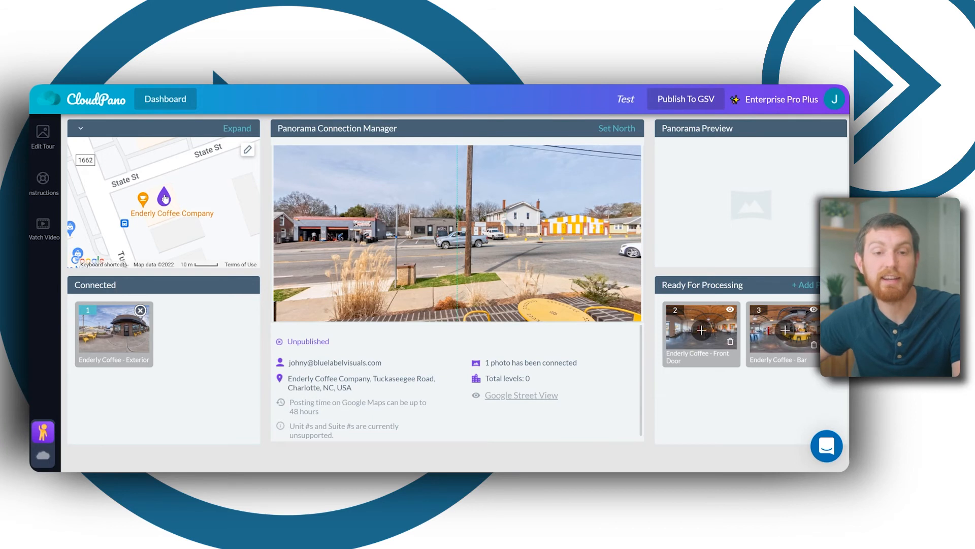
left_click_drag(158, 199, 130, 208)
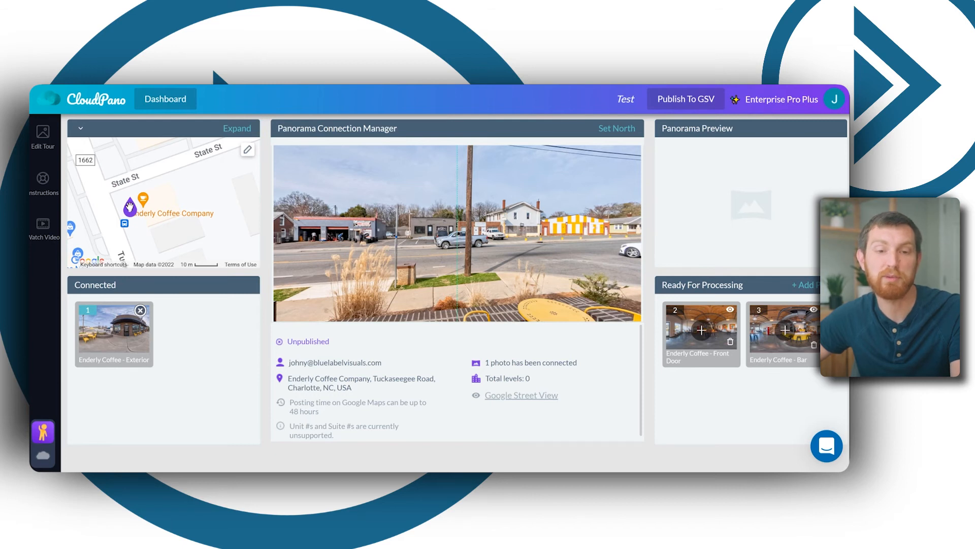
left_click_drag(130, 208, 130, 208)
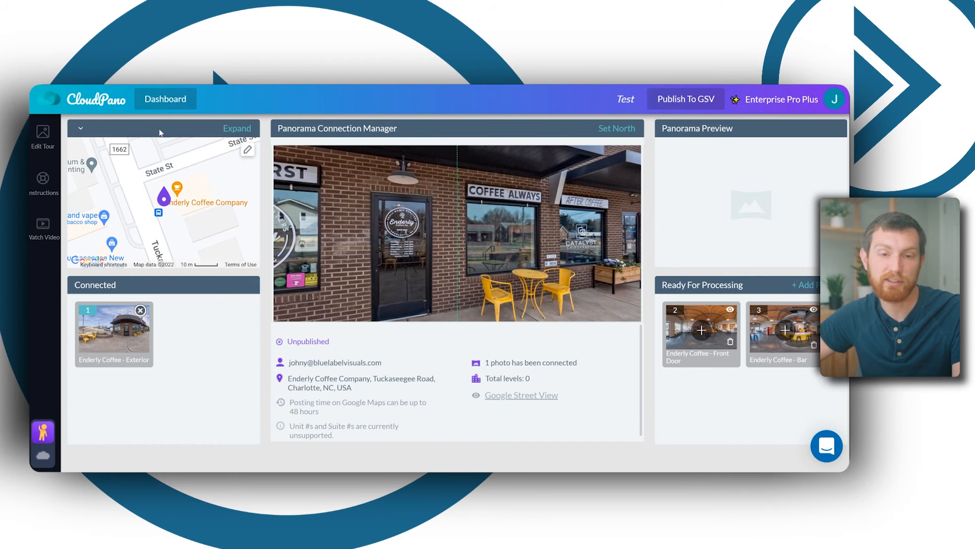
left_click_drag(351, 197, 491, 206)
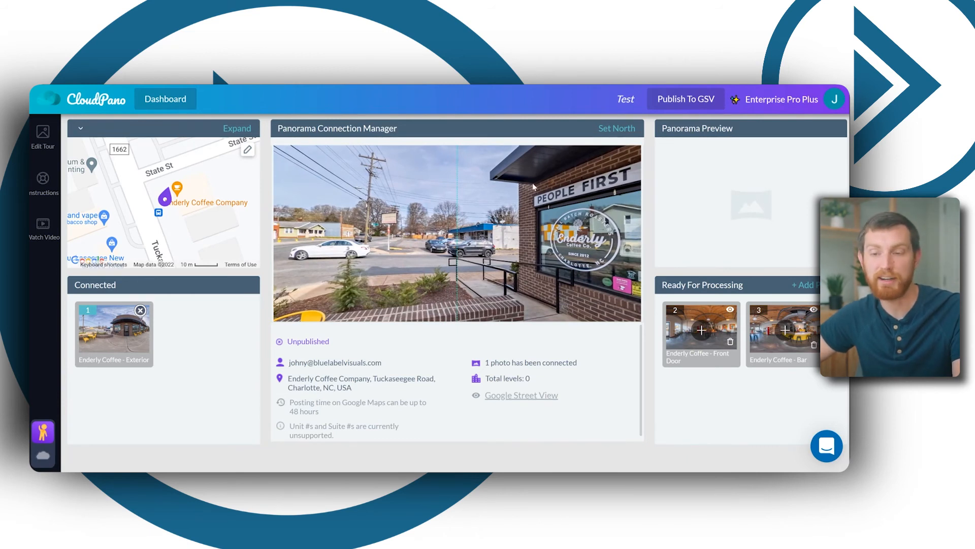
left_click(617, 129)
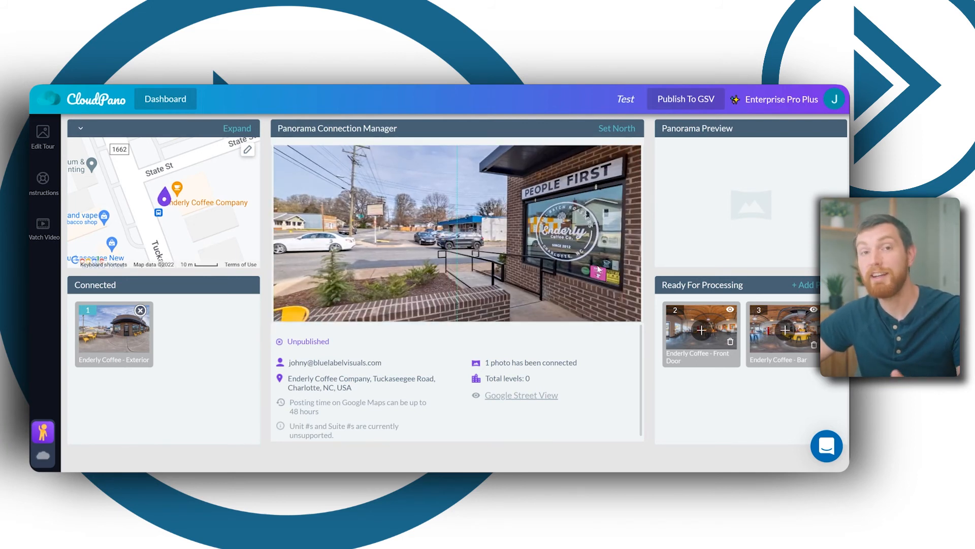
Step: Connect the Front Door scene to the Exterior scene at the entrance door, and move its map marker inside the coffee shop building
left_click(701, 331)
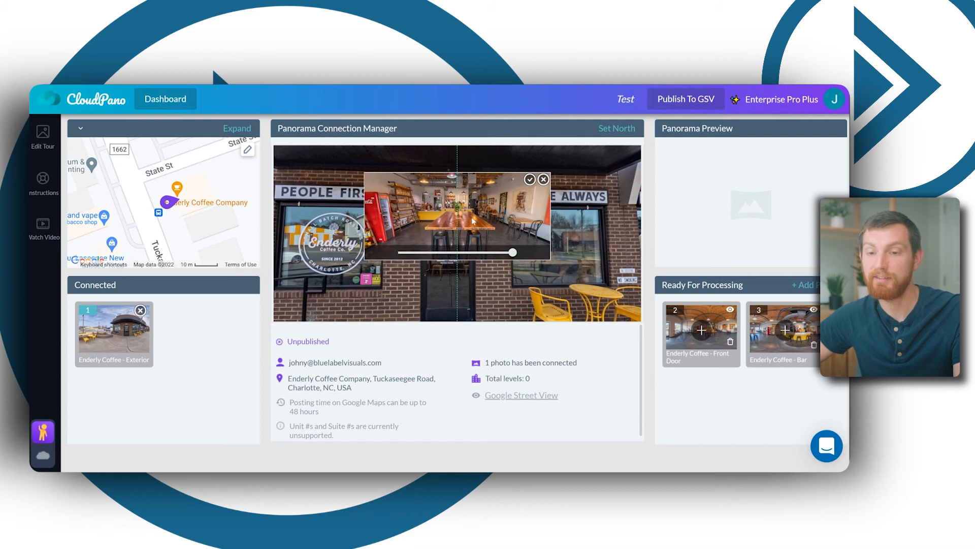
mouse_move(513, 255)
left_mouse_down()
mouse_move(410, 255)
mouse_move(513, 254)
left_mouse_up()
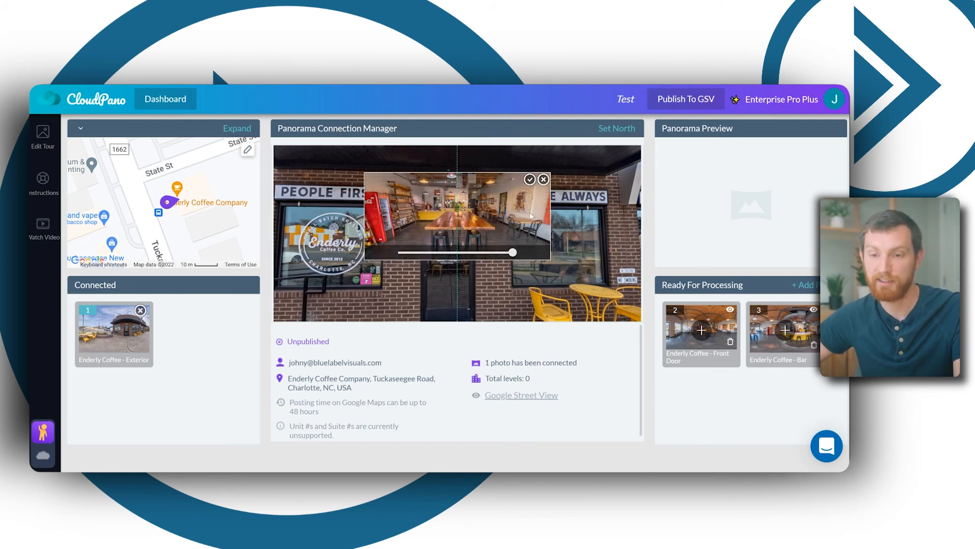
left_click(529, 181)
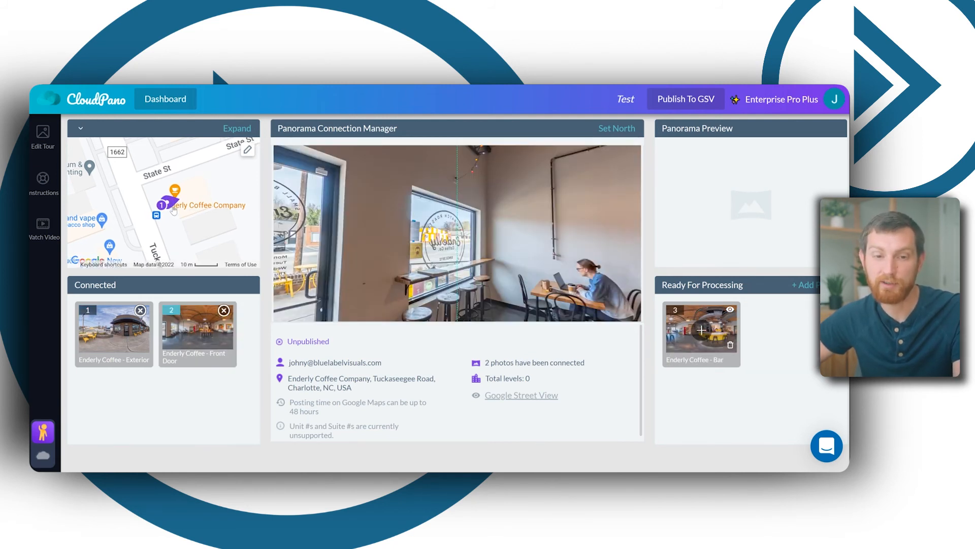
scroll(173, 210, "up", 3)
left_click_drag(142, 193, 203, 171)
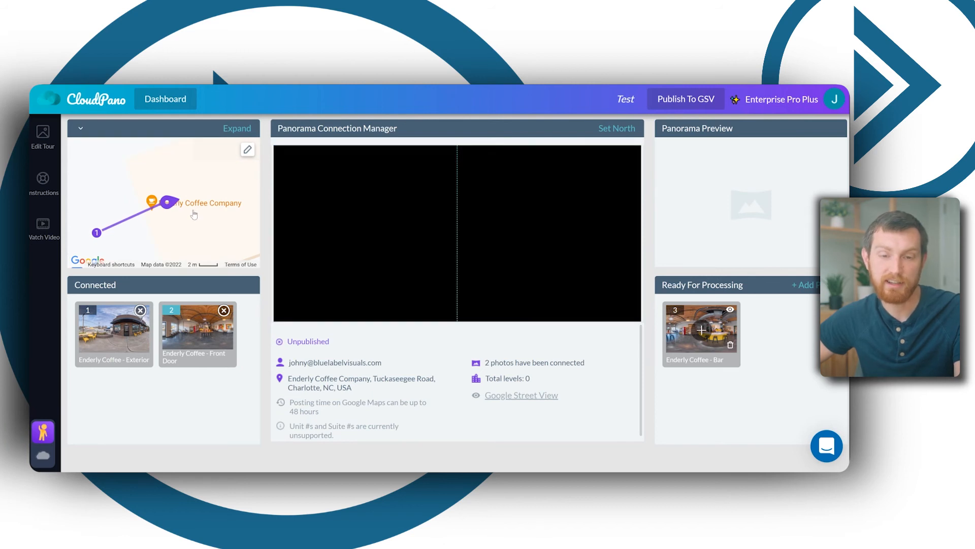
Step: Set the Front Door scene's north facing the wall between the window and red cooler, and connect the Bar scene to it past the wooden table
mouse_move(364, 232)
left_mouse_down()
mouse_move(435, 231)
mouse_move(423, 231)
left_mouse_up()
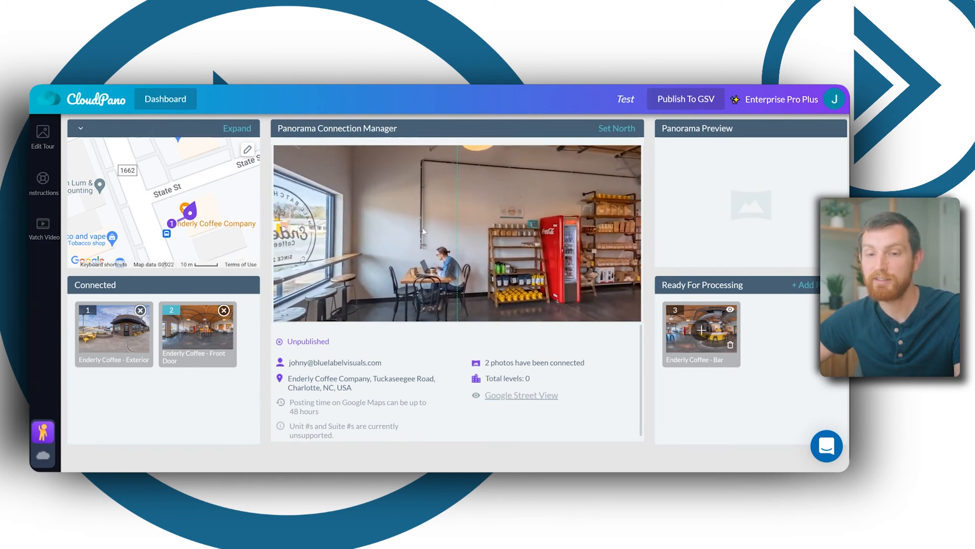
left_click(613, 131)
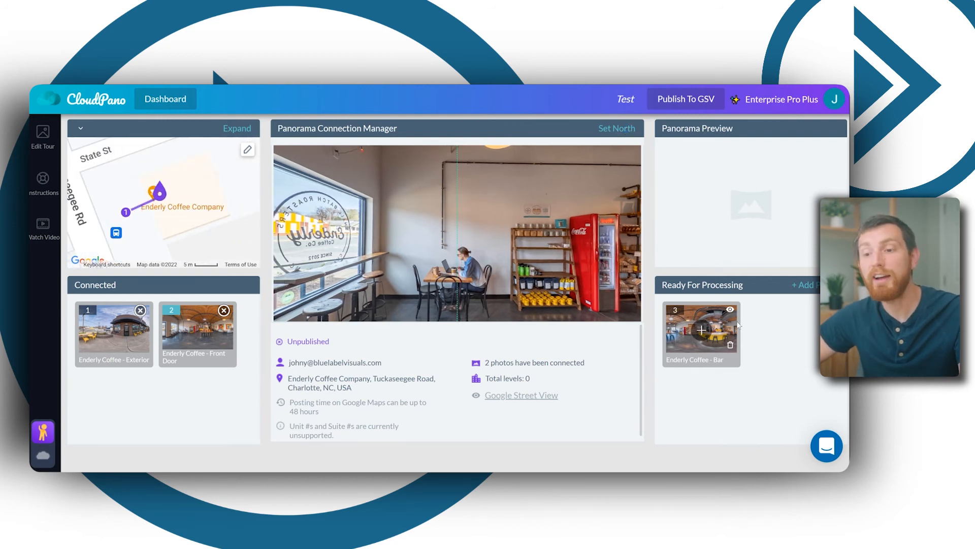
left_click(701, 330)
left_click_drag(604, 256, 533, 214)
left_click(530, 179)
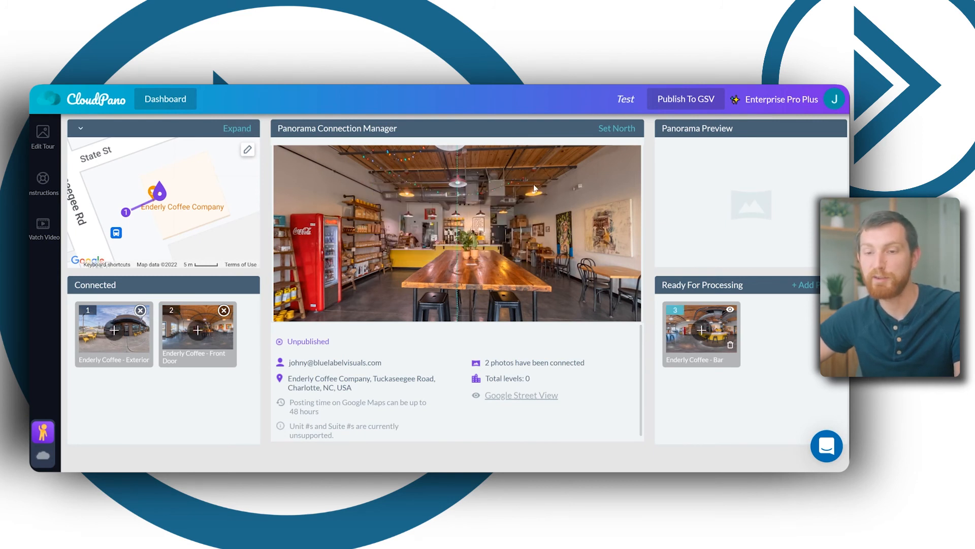
left_click(526, 309)
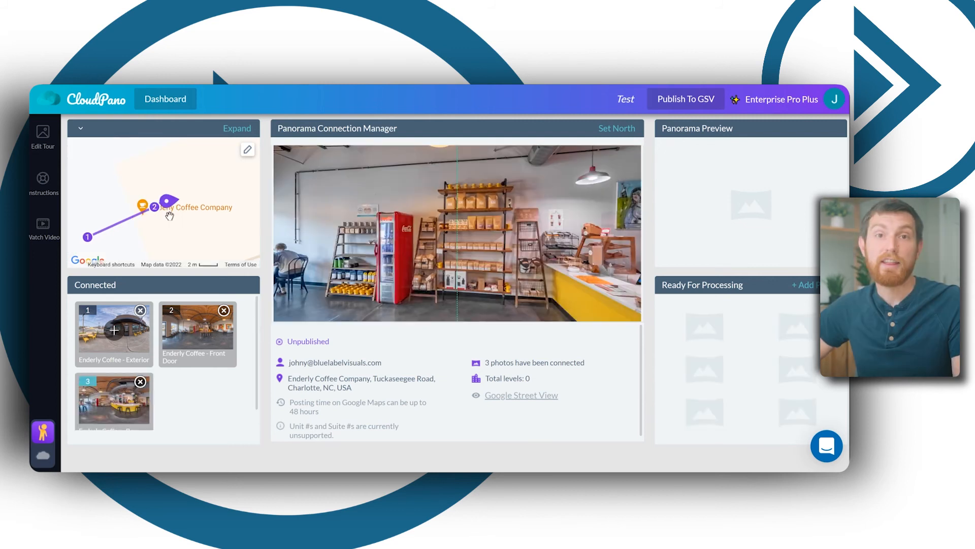
Step: Move the Bar scene's map marker deeper inside the coffee shop building and set its north facing the tall coffee shelves
left_click_drag(171, 198, 216, 181)
mouse_move(431, 223)
left_mouse_down()
mouse_move(577, 220)
mouse_move(476, 217)
mouse_move(469, 225)
left_mouse_up()
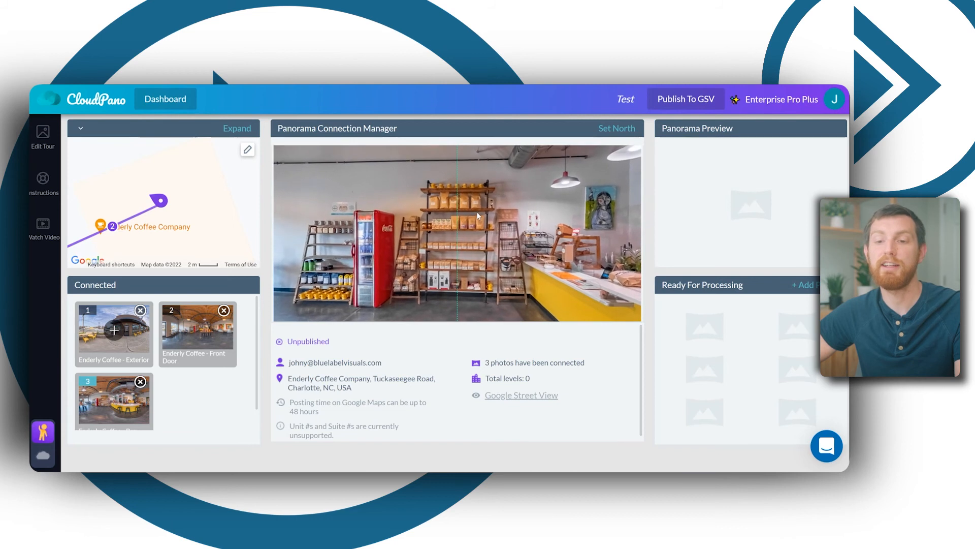
left_click(616, 129)
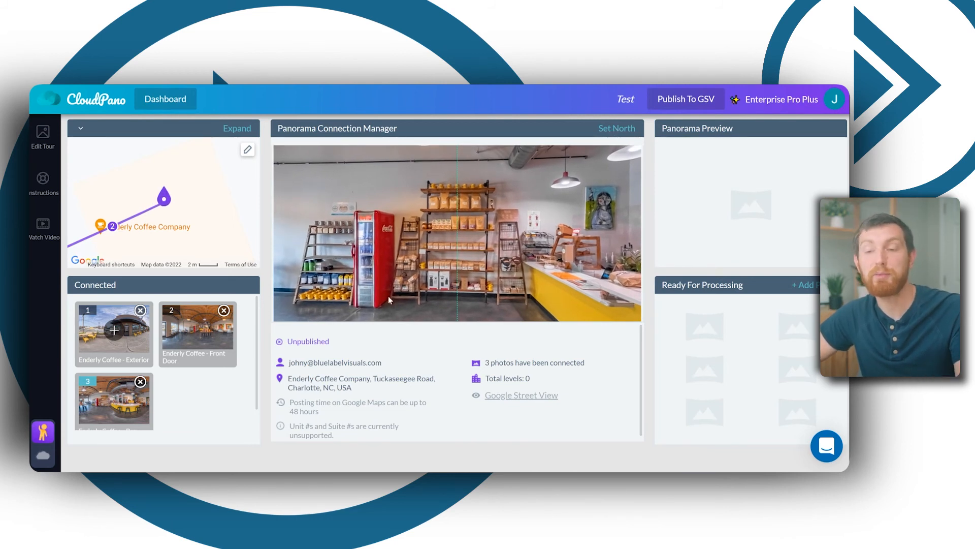
Step: Review the connected scenes on the map and the Google Street View publishing confirmation, and return to editing without publishing
scroll(161, 218, "down", 1)
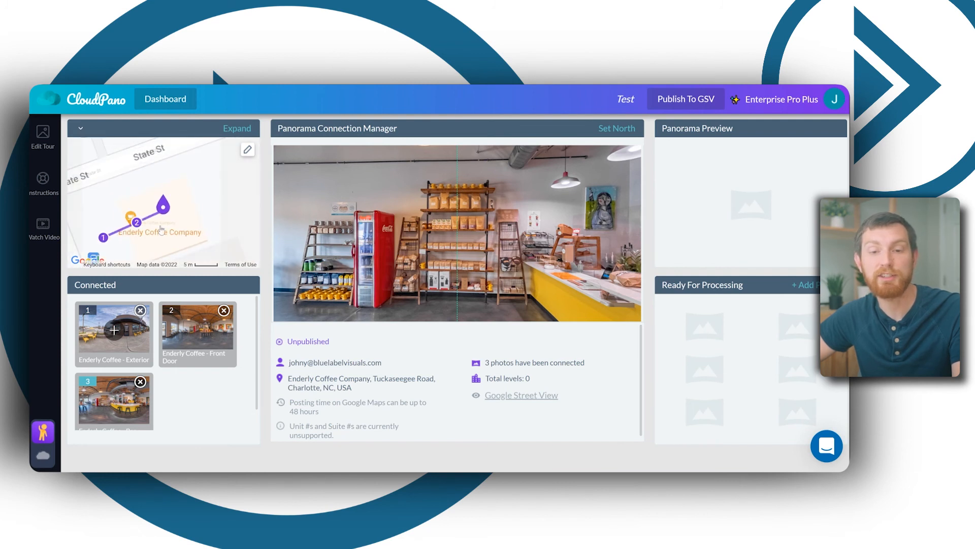
left_click(700, 101)
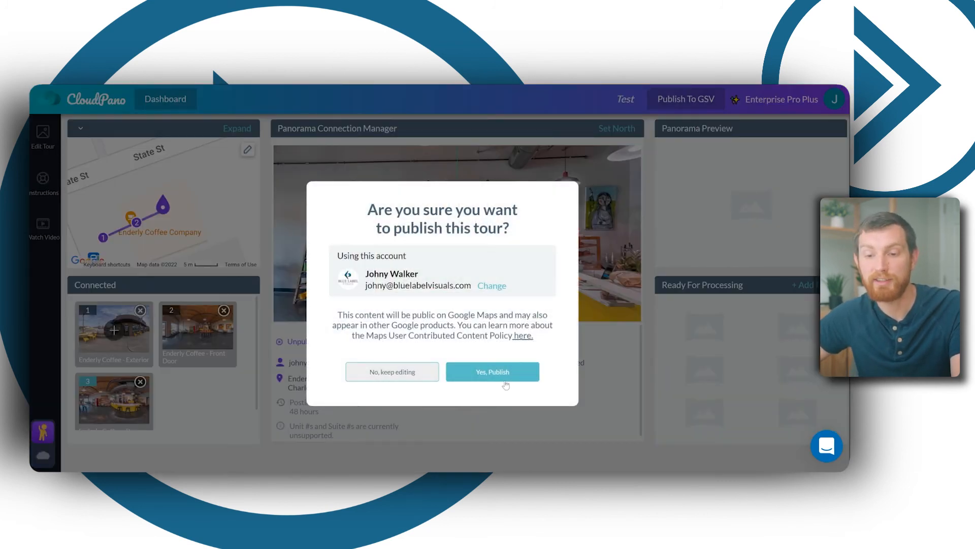
left_click(394, 370)
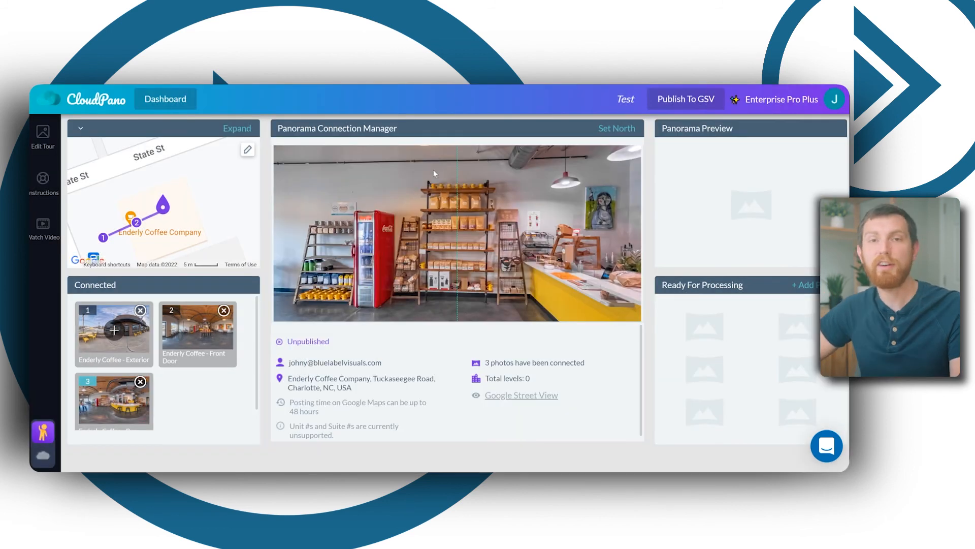